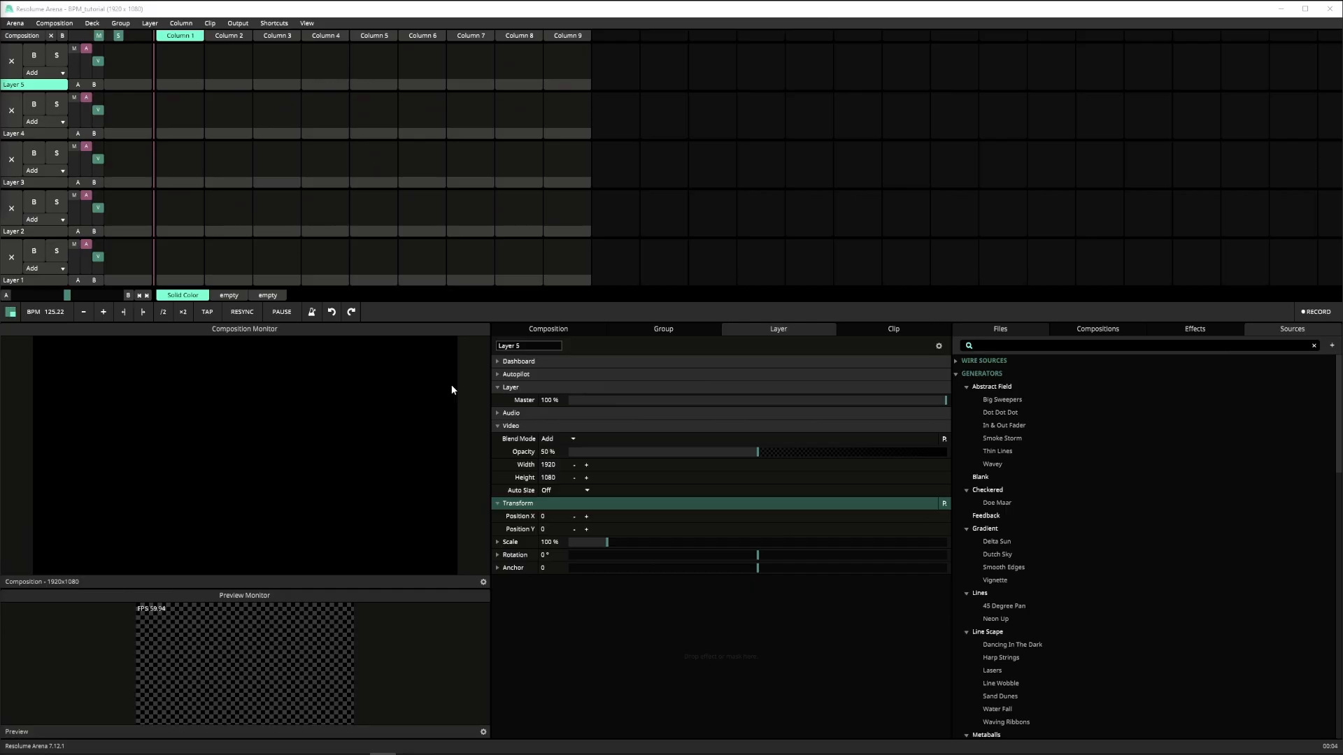
- Open the audio preferences and set the audio output device to Primary Sound Driver
{"action": "left_click", "coordinate": [15, 23]}
{"action": "left_click", "coordinate": [28, 38]}
{"action": "left_click", "coordinate": [573, 245]}
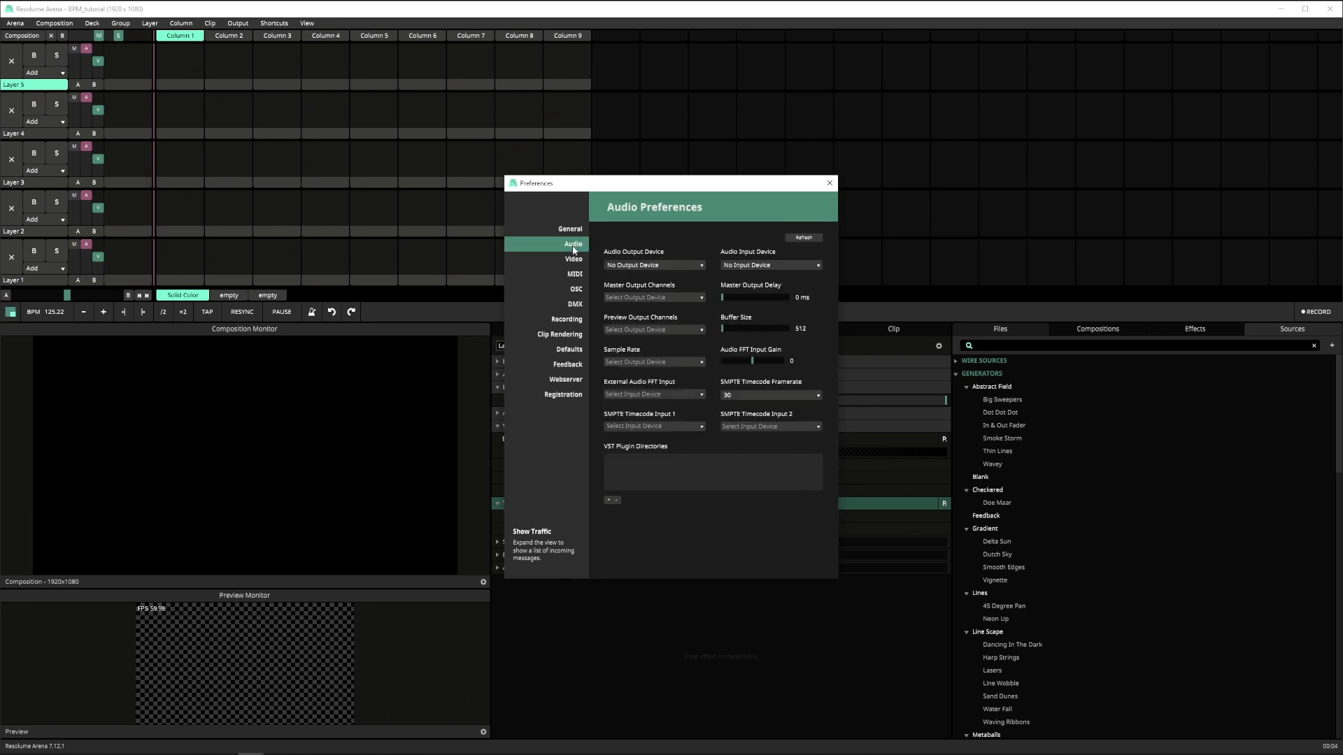
{"action": "left_click", "coordinate": [659, 268]}
{"action": "left_click", "coordinate": [666, 335]}
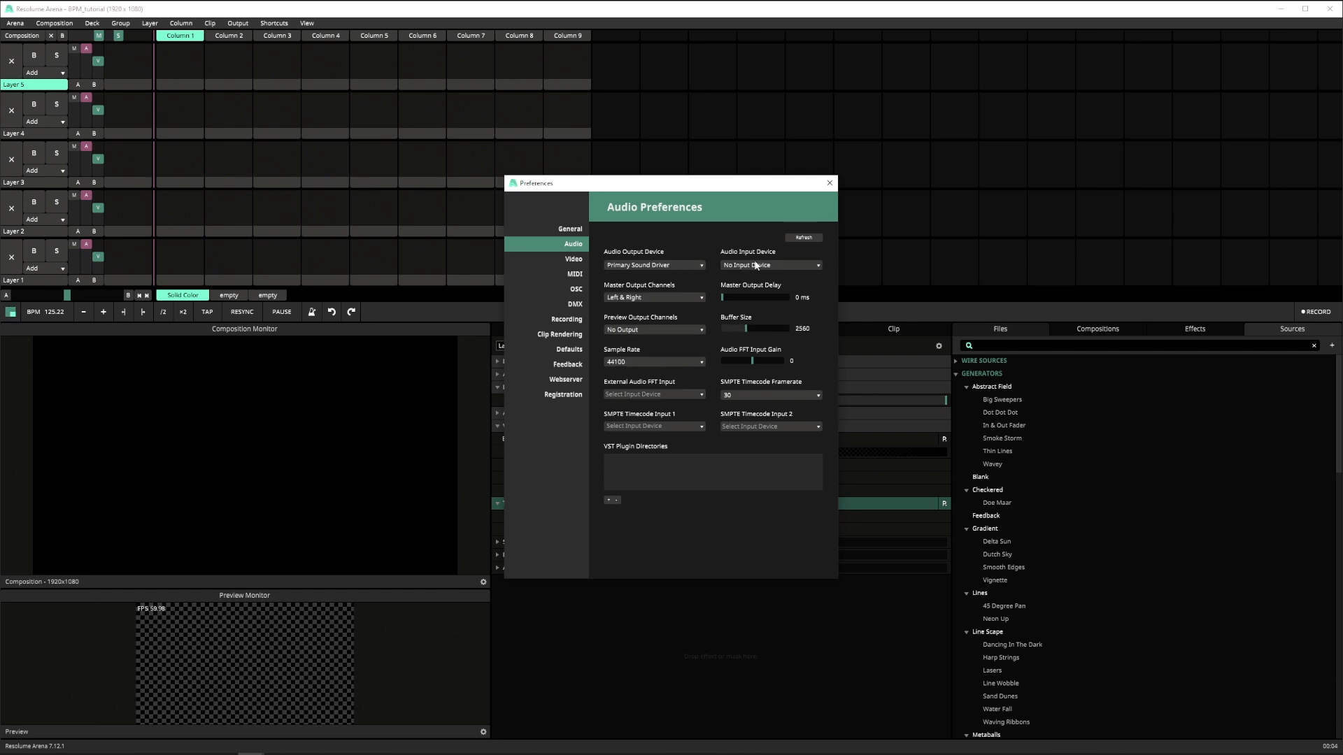
- Set the audio input device to CABLE Output (VB-Audio Virtual Cable) and the External Audio FFT Input to Left & Right
{"action": "left_click", "coordinate": [758, 266]}
{"action": "left_click", "coordinate": [779, 300]}
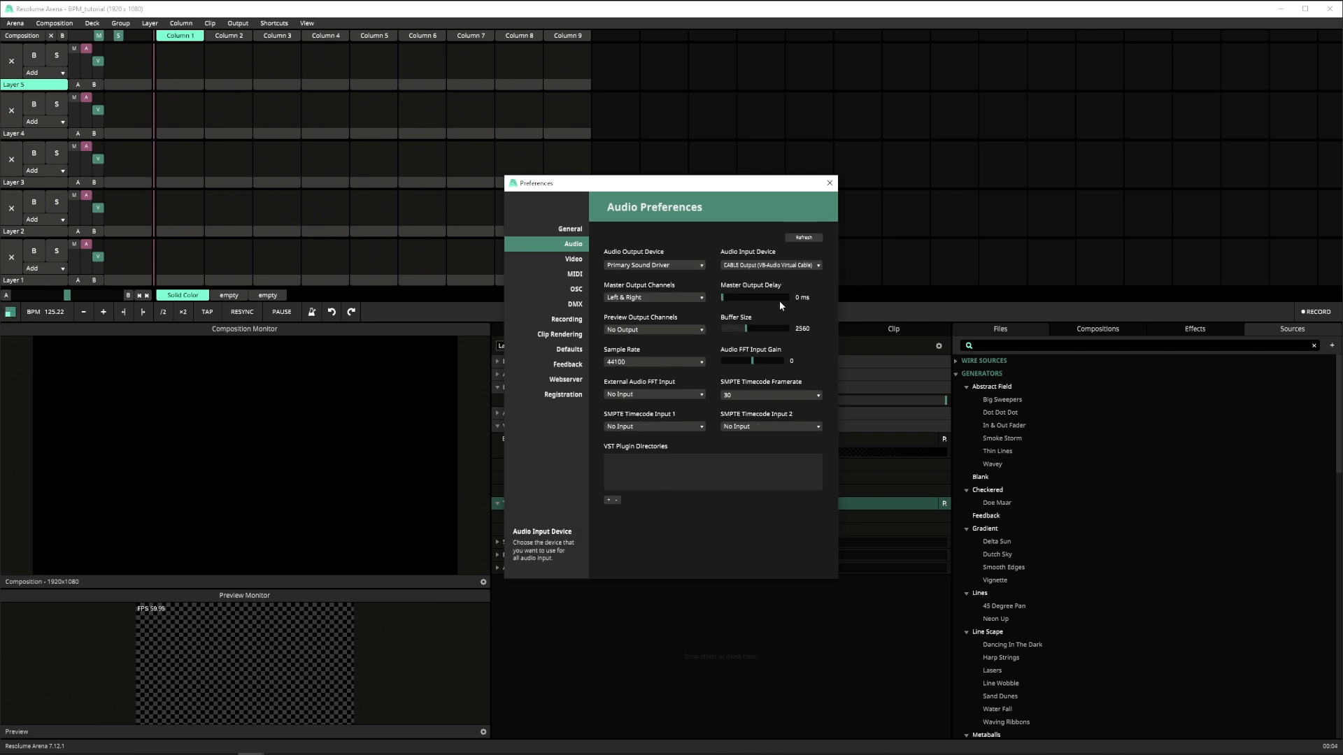
{"action": "left_click", "coordinate": [665, 395]}
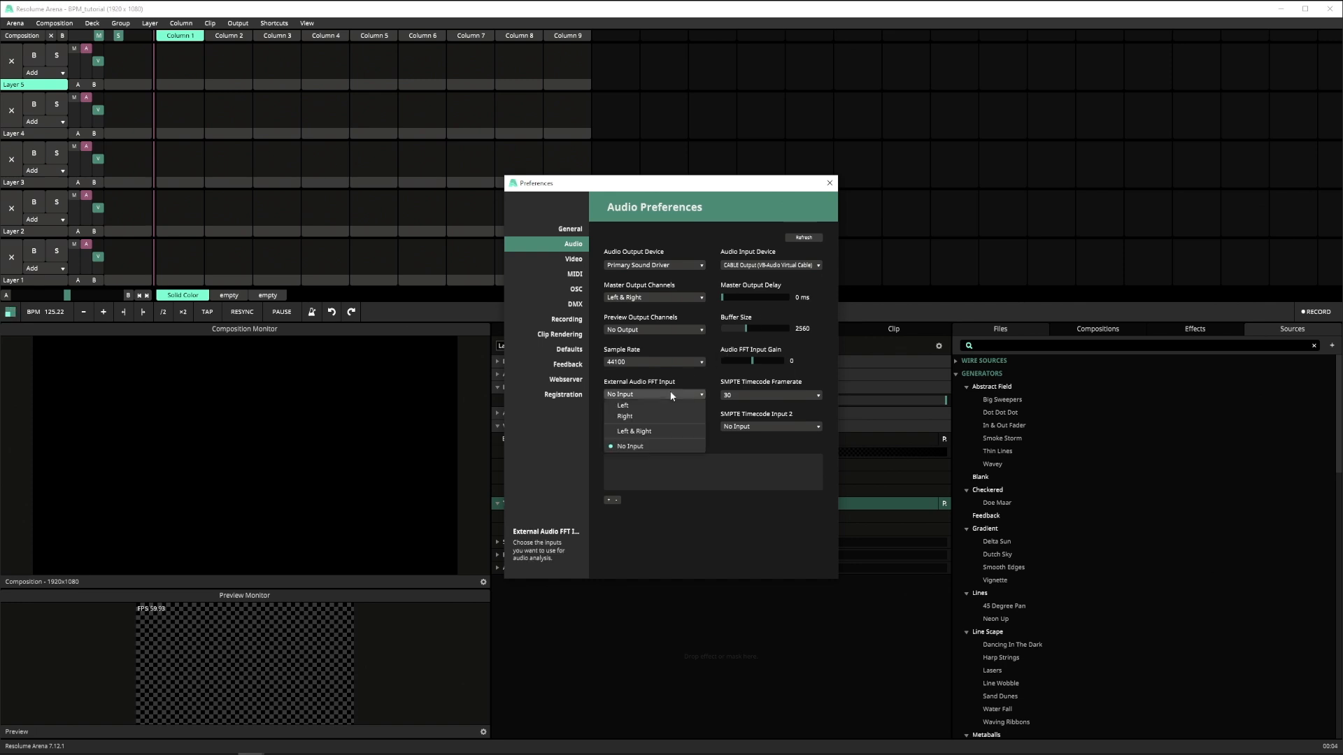
{"action": "left_click", "coordinate": [669, 432]}
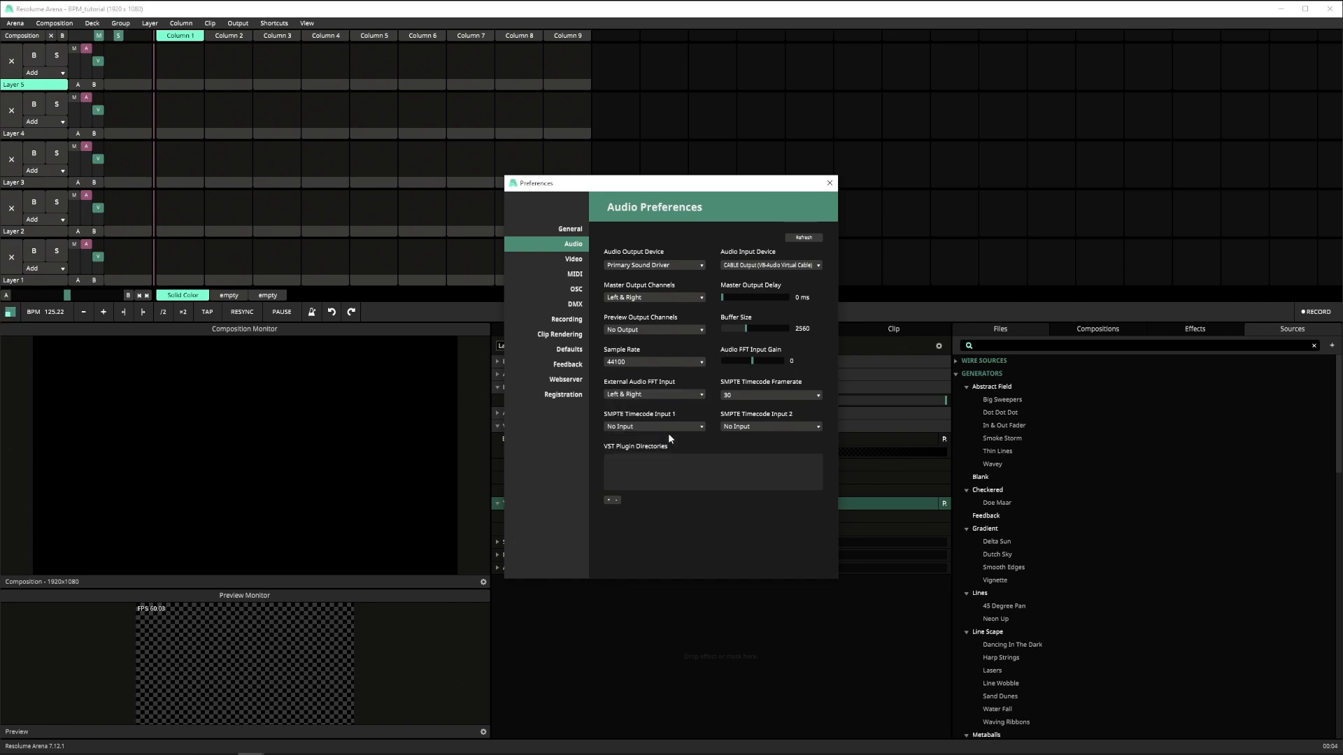
- Add a DMX input lumiverse in the preferences and set the network adapter to Realtek Gaming 2.5GbE Family Controller #2
{"action": "left_click", "coordinate": [555, 306]}
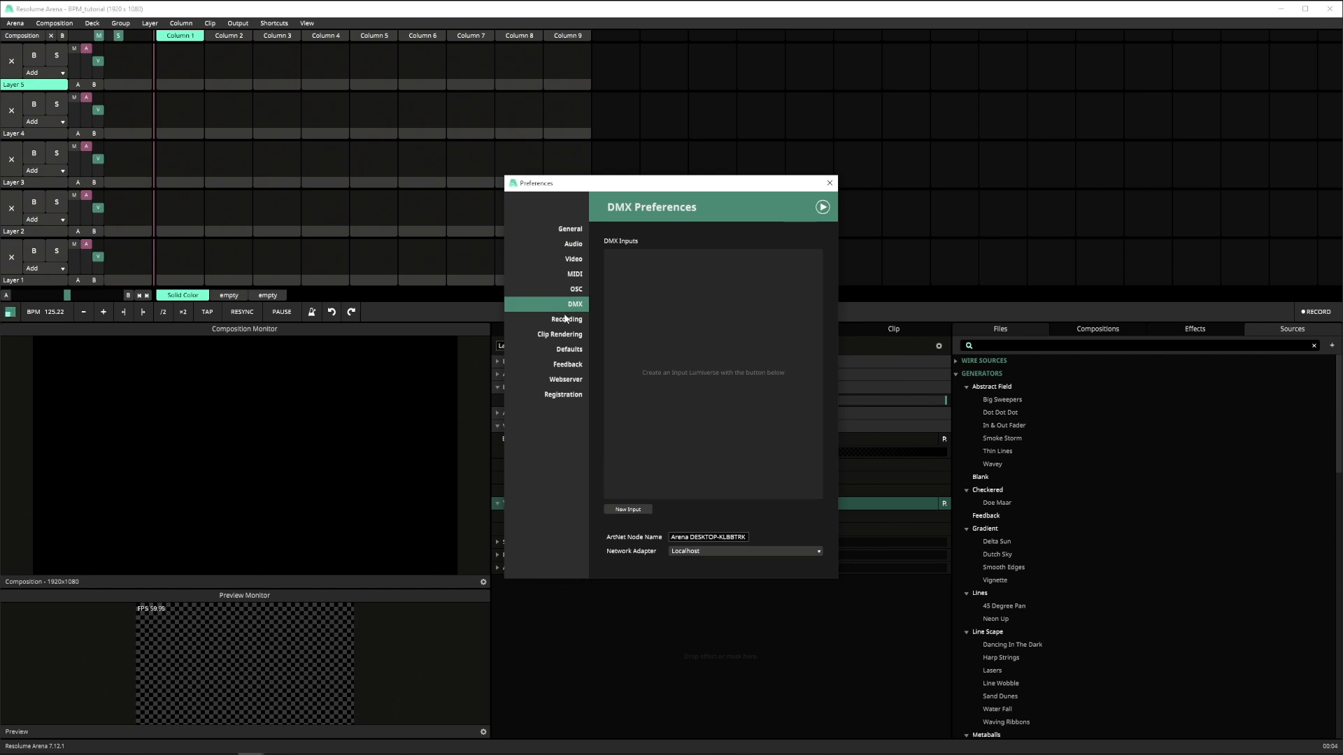
{"action": "left_click", "coordinate": [640, 509]}
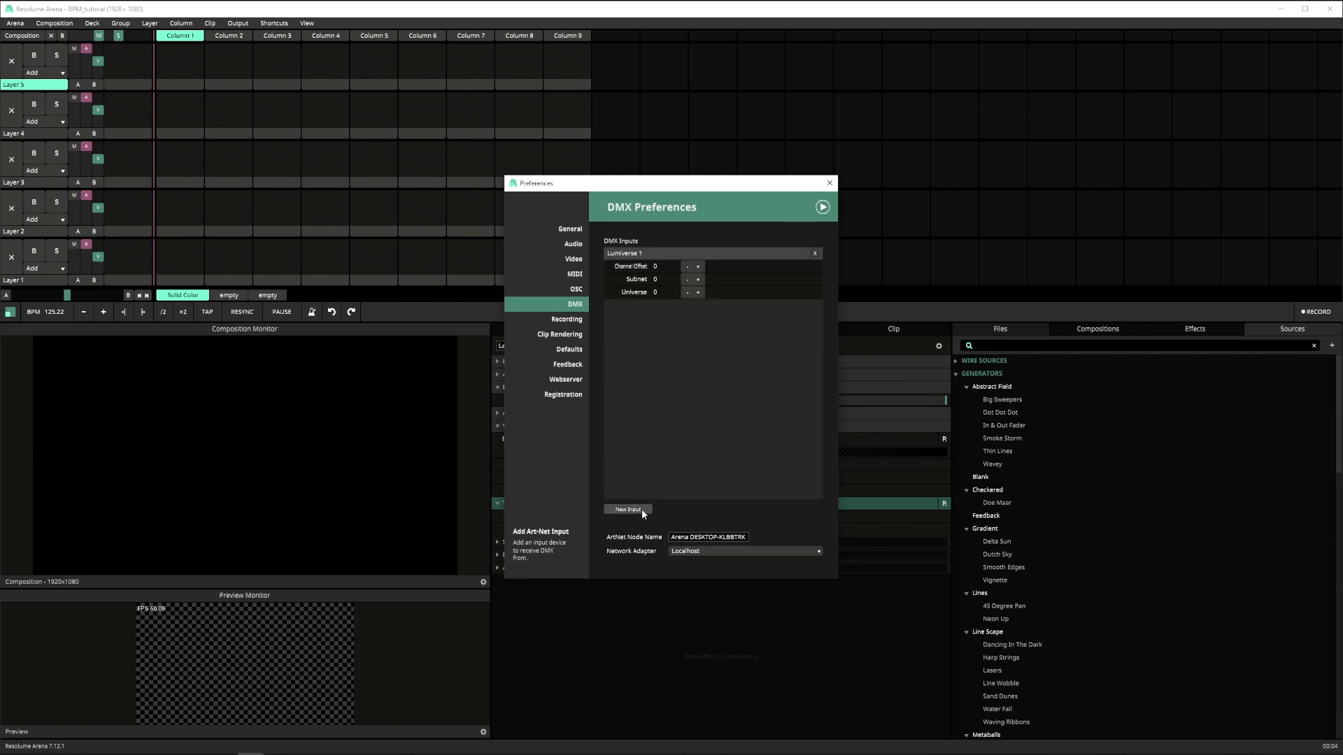
{"action": "left_click", "coordinate": [703, 551]}
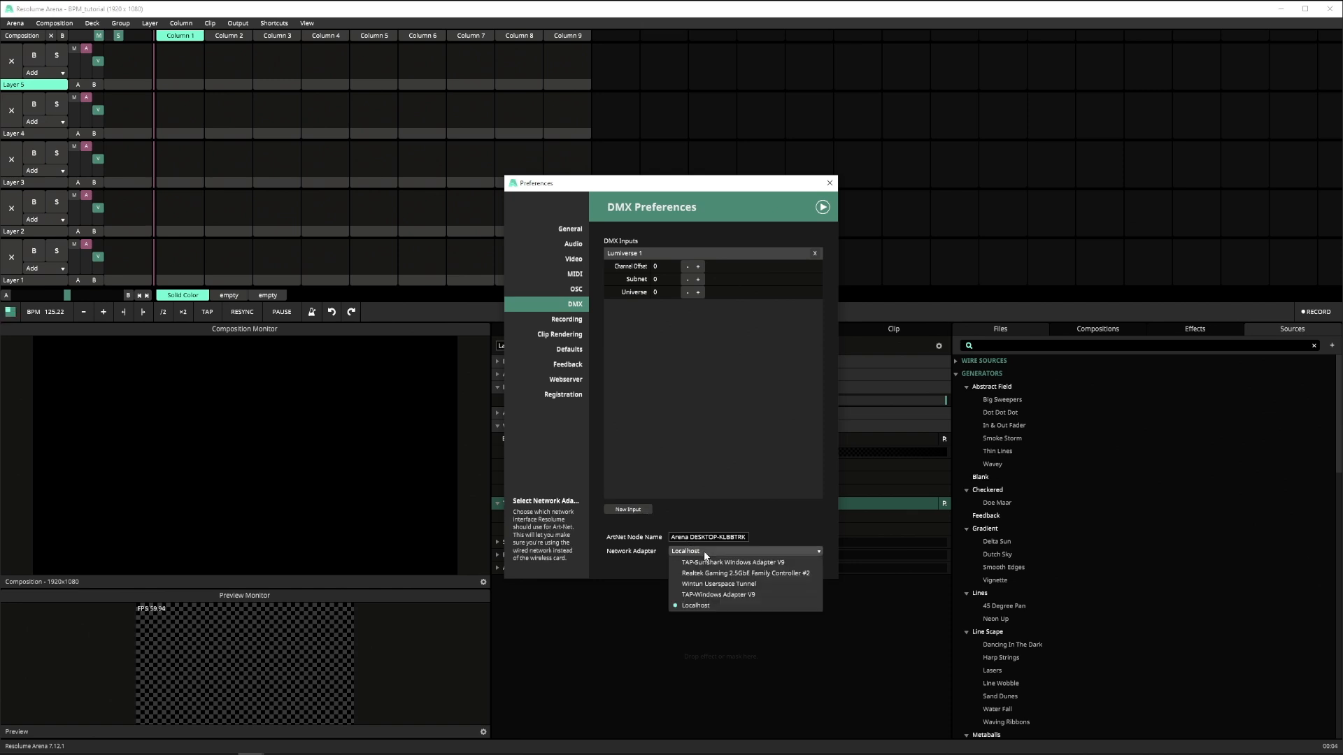
{"action": "left_click", "coordinate": [765, 573]}
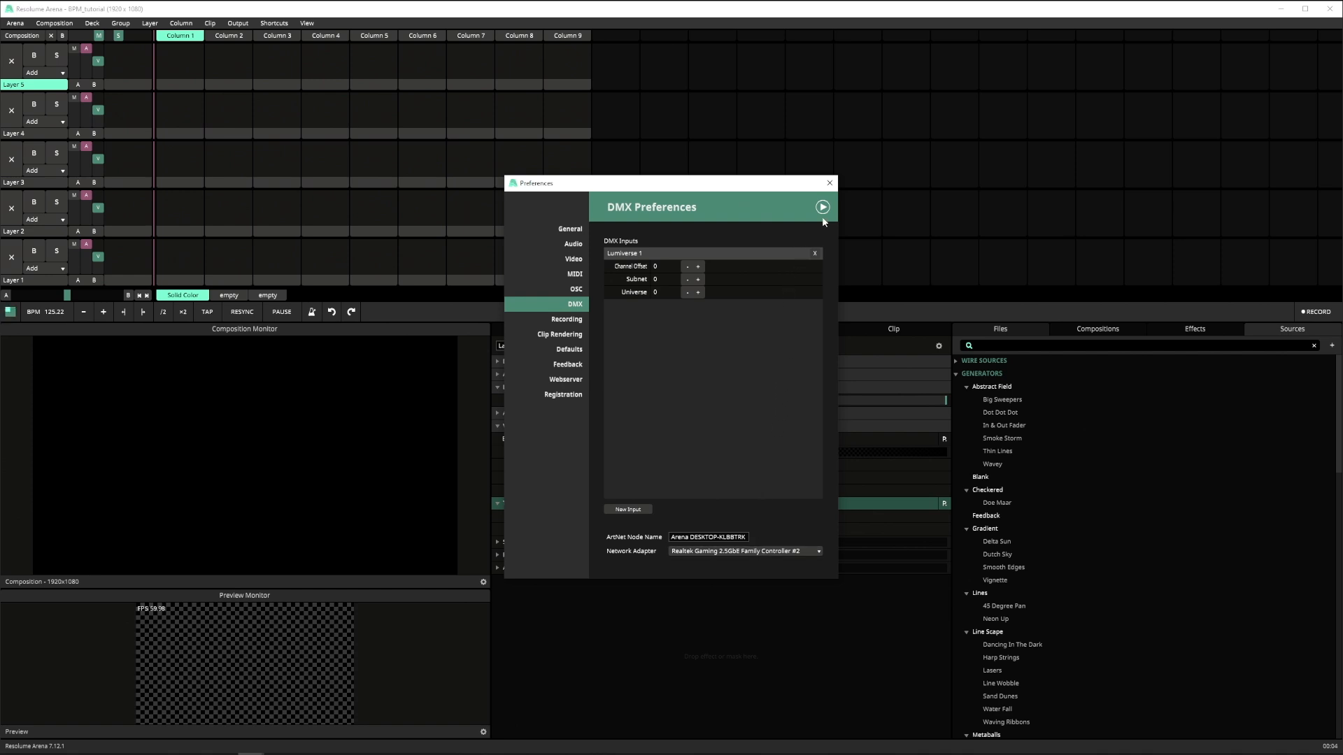
{"action": "left_click", "coordinate": [830, 184]}
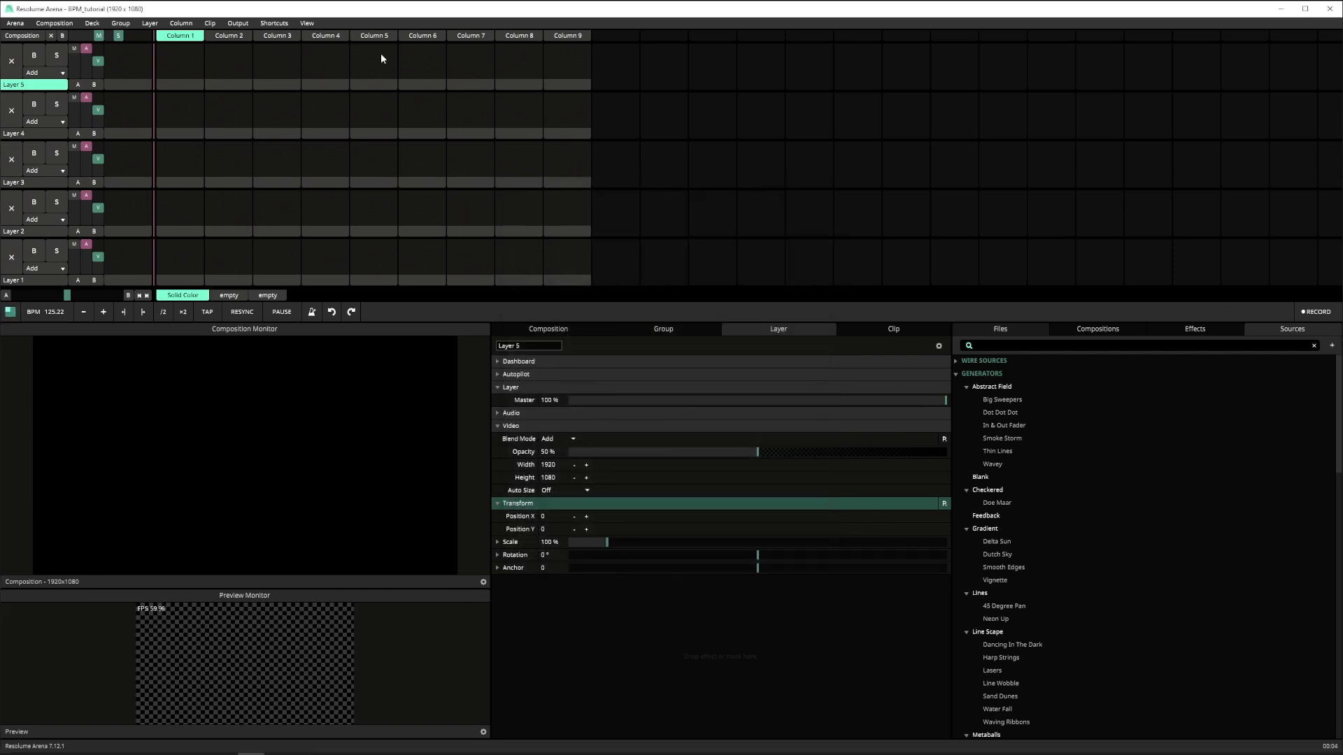
- Put Layer 1 and Layer 2 each into its own new group
{"action": "right_click", "coordinate": [49, 280]}
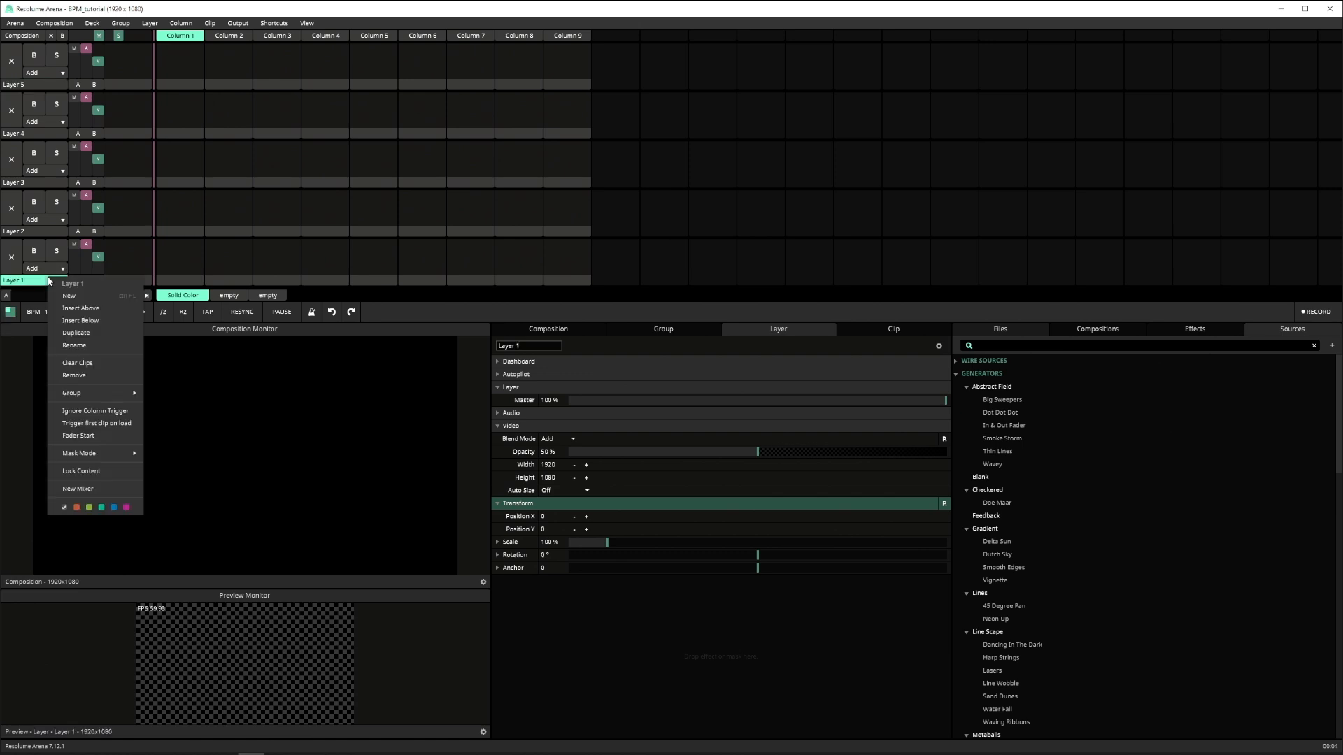
{"action": "left_click", "coordinate": [160, 398]}
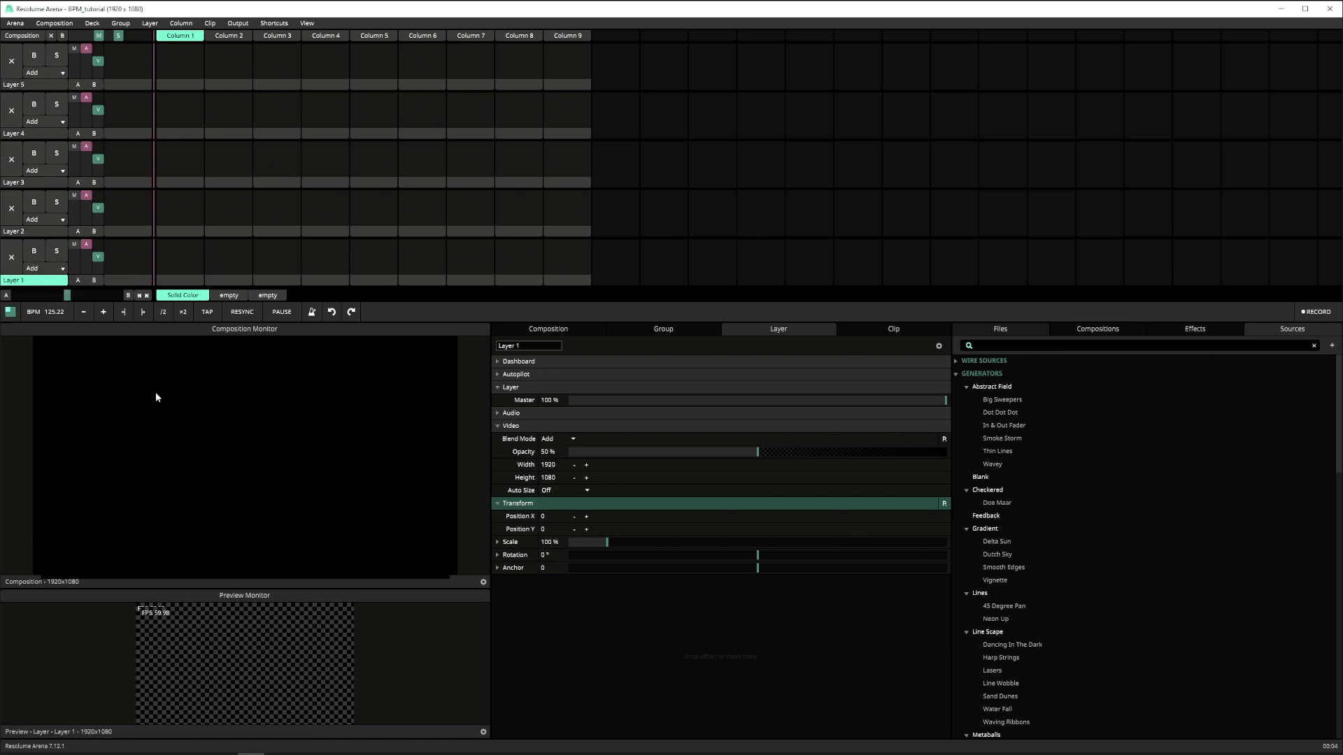
{"action": "left_click", "coordinate": [25, 232]}
{"action": "right_click", "coordinate": [25, 233]}
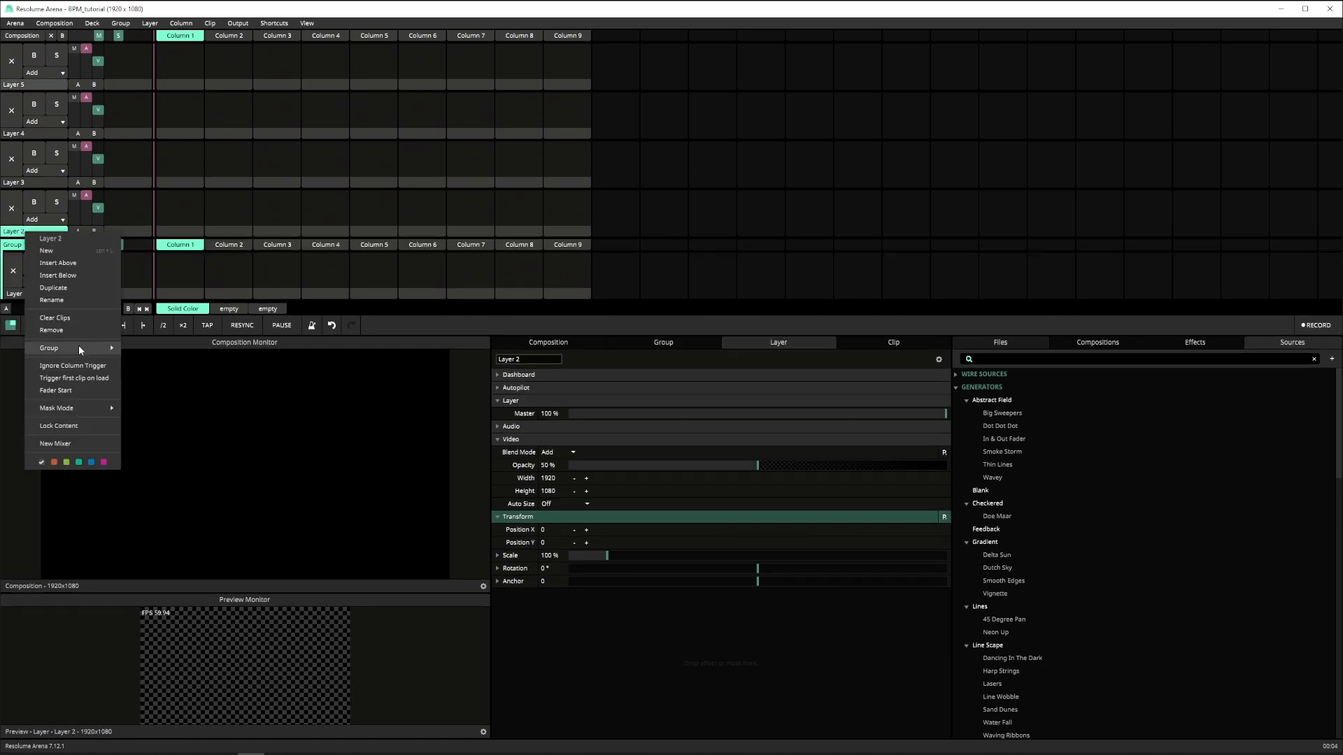
{"action": "mouse_move", "coordinate": [99, 344]}
{"action": "left_click", "coordinate": [148, 383]}
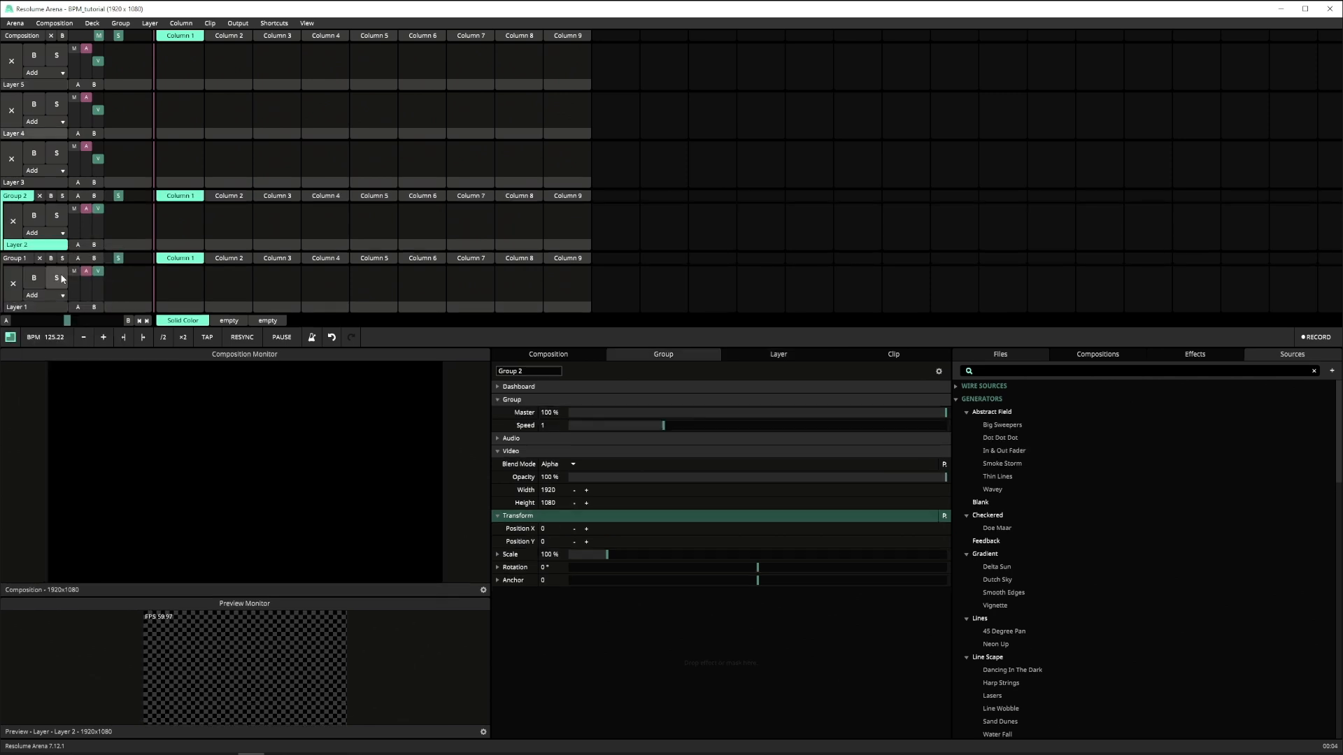
- Rename the group containing Layer 1 as BPM
{"action": "right_click", "coordinate": [26, 262]}
{"action": "left_click", "coordinate": [59, 321]}
{"action": "type", "text": "BPM"}
{"action": "key", "text": "Return"}
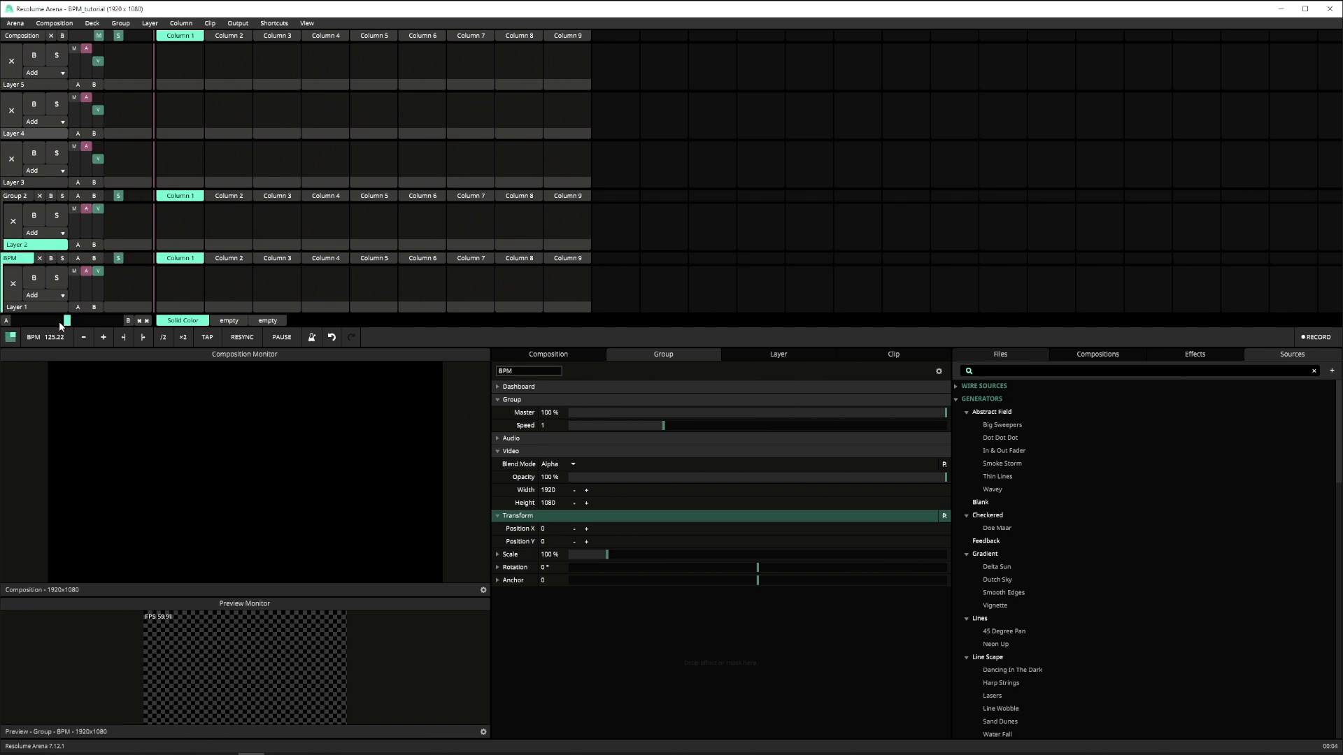
- Move Layers 3, 4 and 5 into Layer 2's group and name that group Content
{"action": "left_click_drag", "start_coordinate": [58, 179], "coordinate": [51, 239]}
{"action": "left_click_drag", "start_coordinate": [38, 133], "coordinate": [52, 239]}
{"action": "left_click_drag", "start_coordinate": [36, 80], "coordinate": [52, 239]}
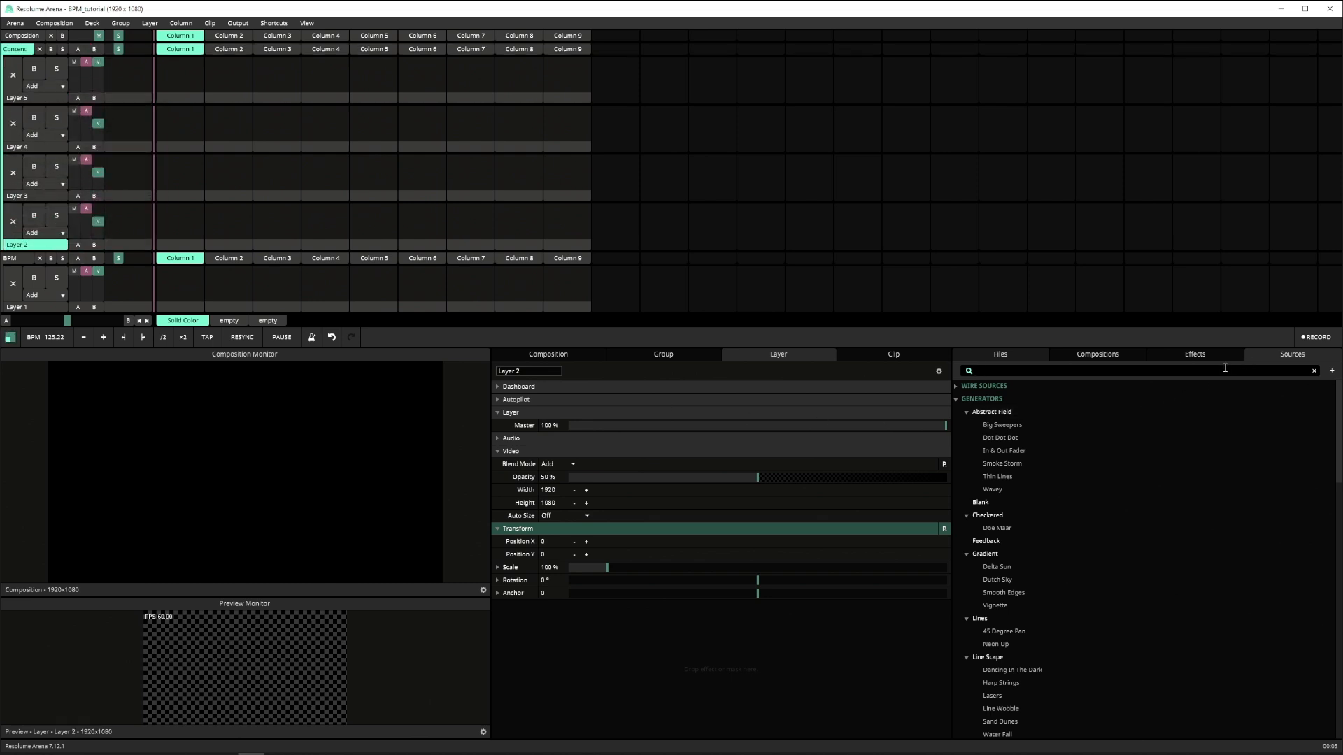
- Find the Solid Color source and place it in Column 1 of Layer 1 in the BPM group
{"action": "type", "text": "sol"}
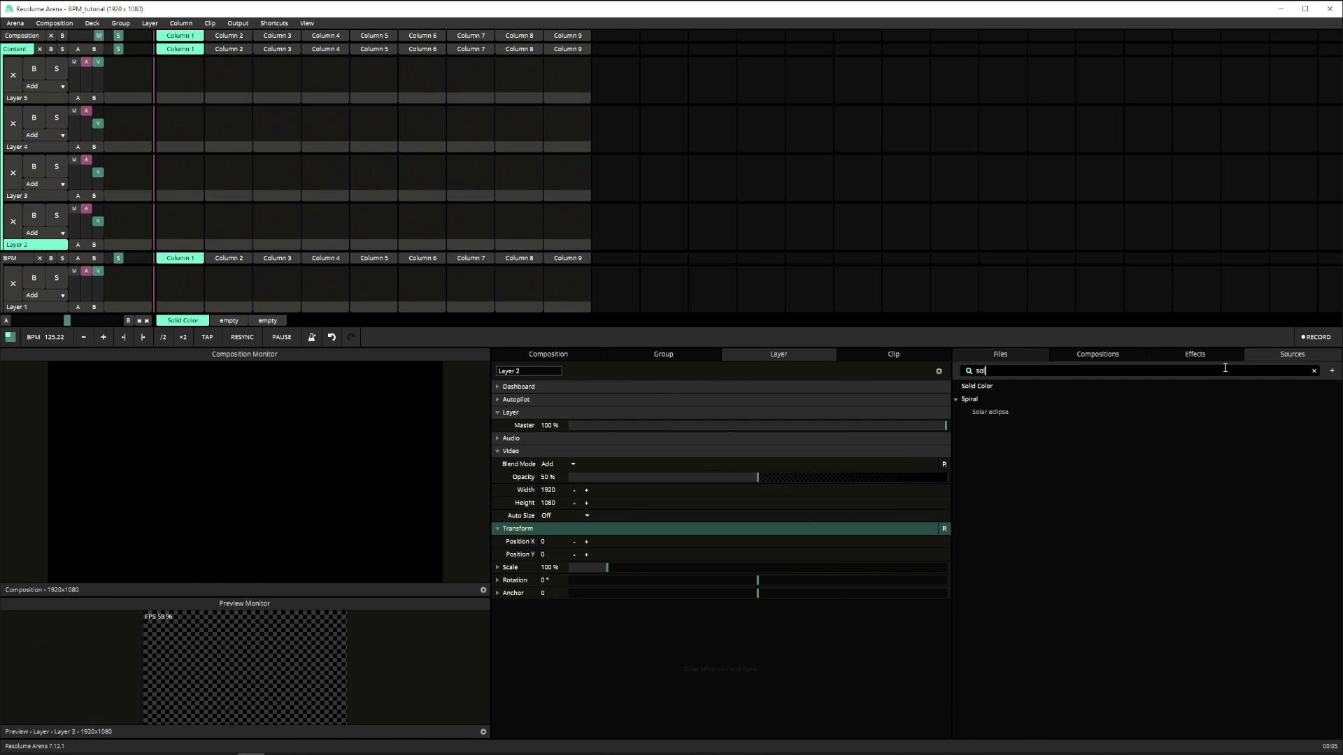
{"action": "left_click_drag", "start_coordinate": [974, 384], "coordinate": [181, 284]}
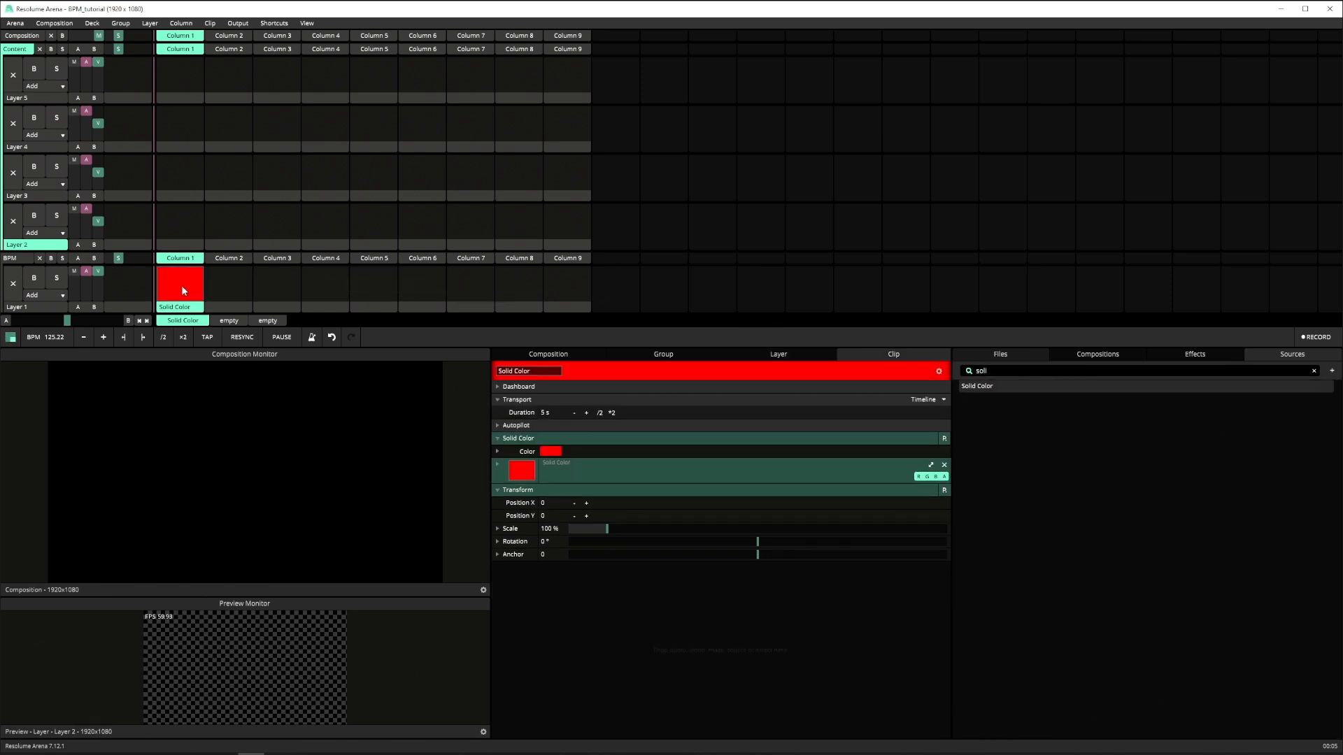
- Make the Solid Color clip white with 0% saturation and drive its Brightness with External FFT
{"action": "left_click", "coordinate": [497, 451]}
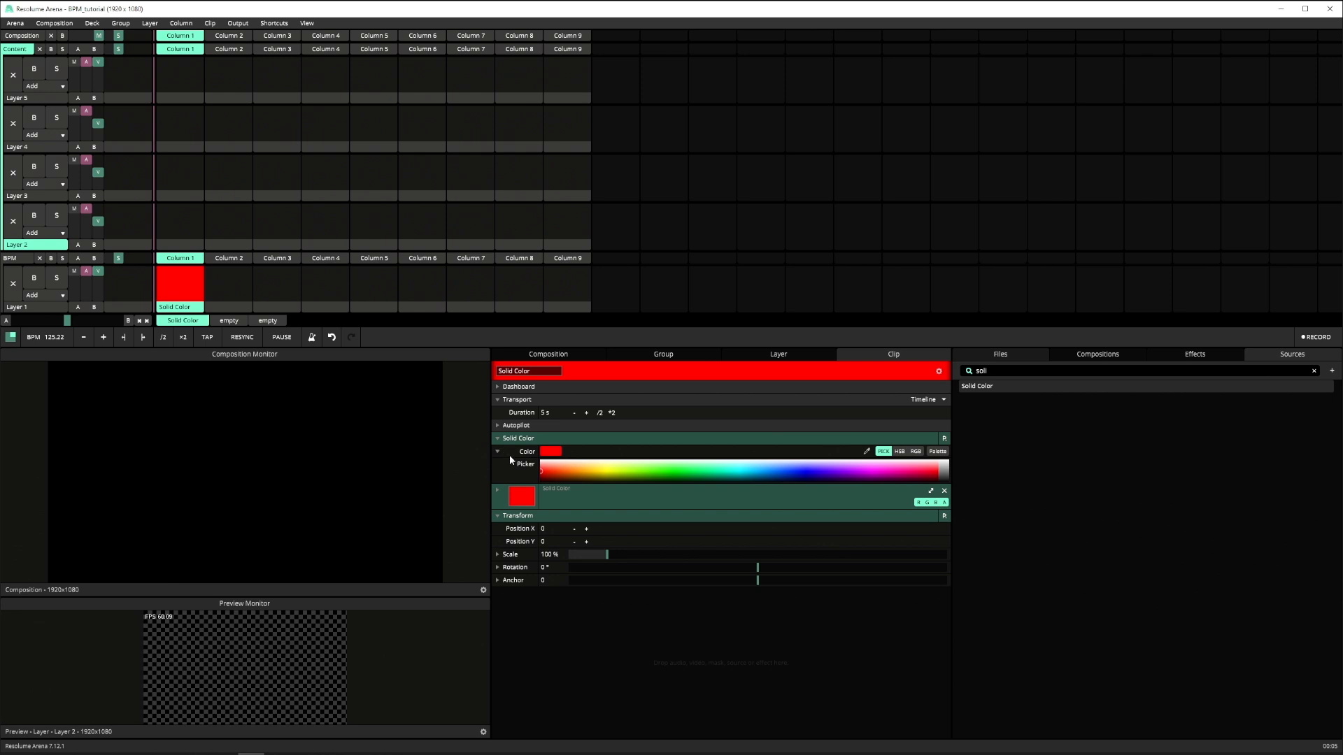
{"action": "left_click", "coordinate": [902, 453]}
{"action": "left_click_drag", "start_coordinate": [936, 473], "coordinate": [560, 488]}
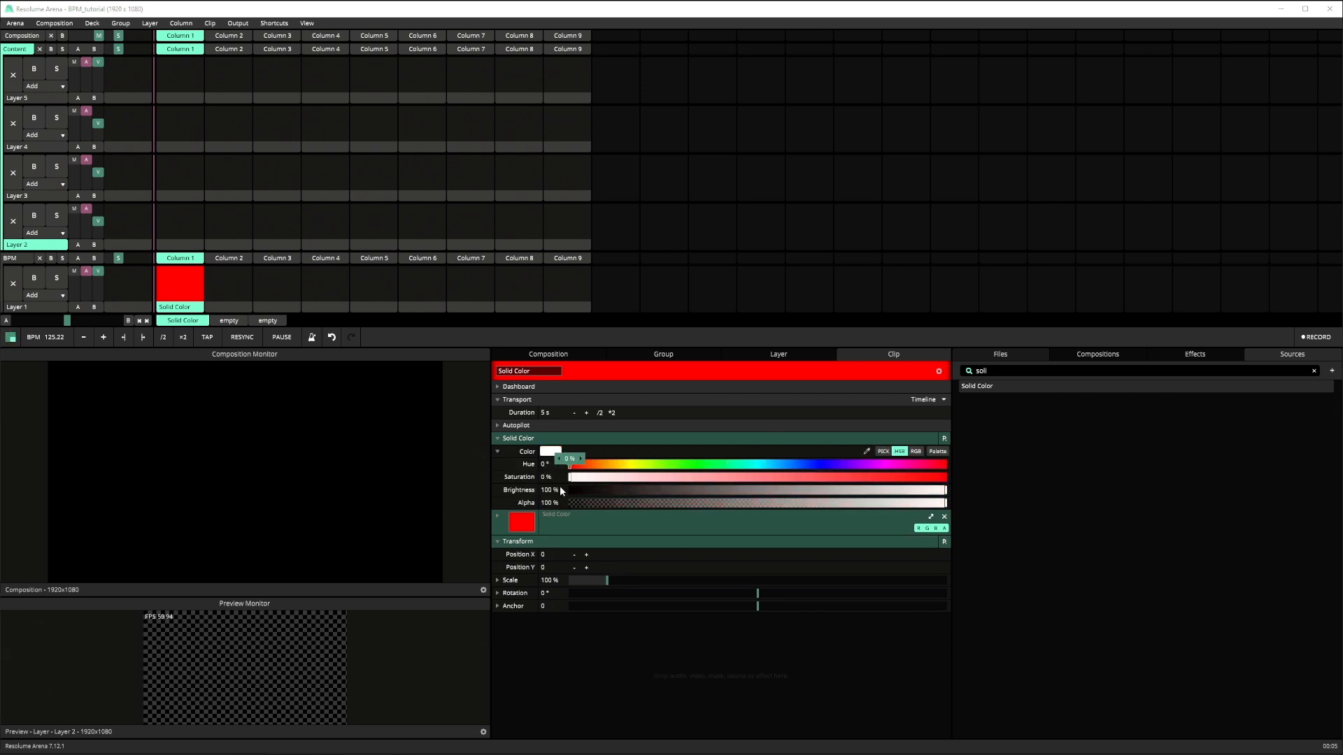
{"action": "left_click", "coordinate": [498, 489]}
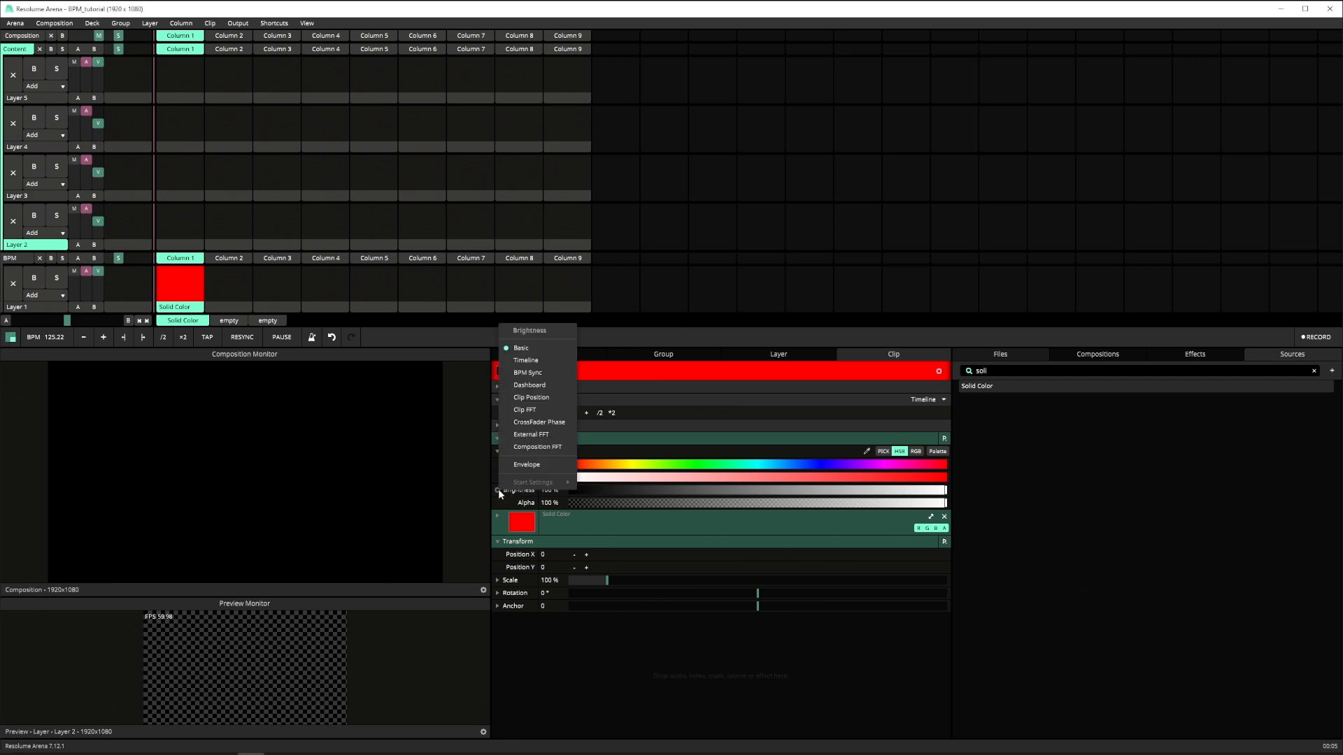
{"action": "left_click", "coordinate": [544, 434]}
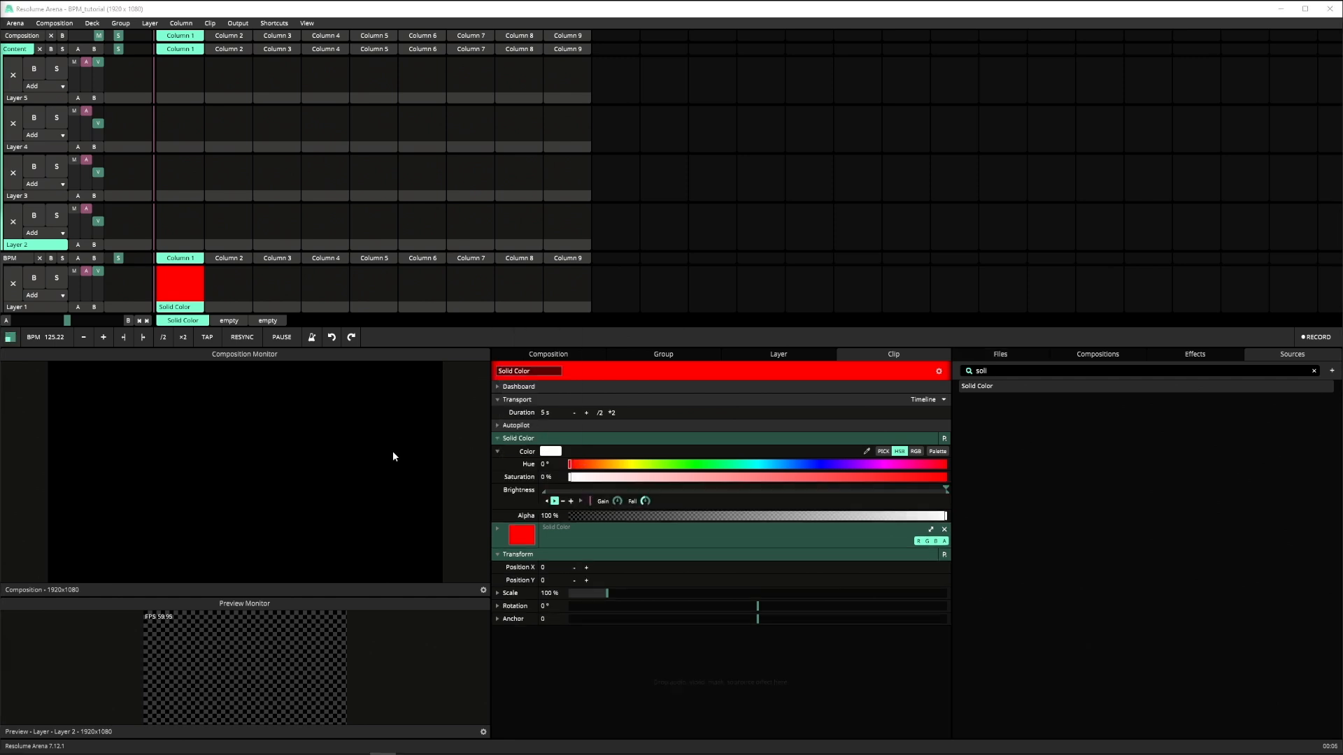
- Create a DMX shortcut for the tempo TAP control on lumiverse 1, channel 1, and stop shortcut editing
{"action": "left_click", "coordinate": [275, 26]}
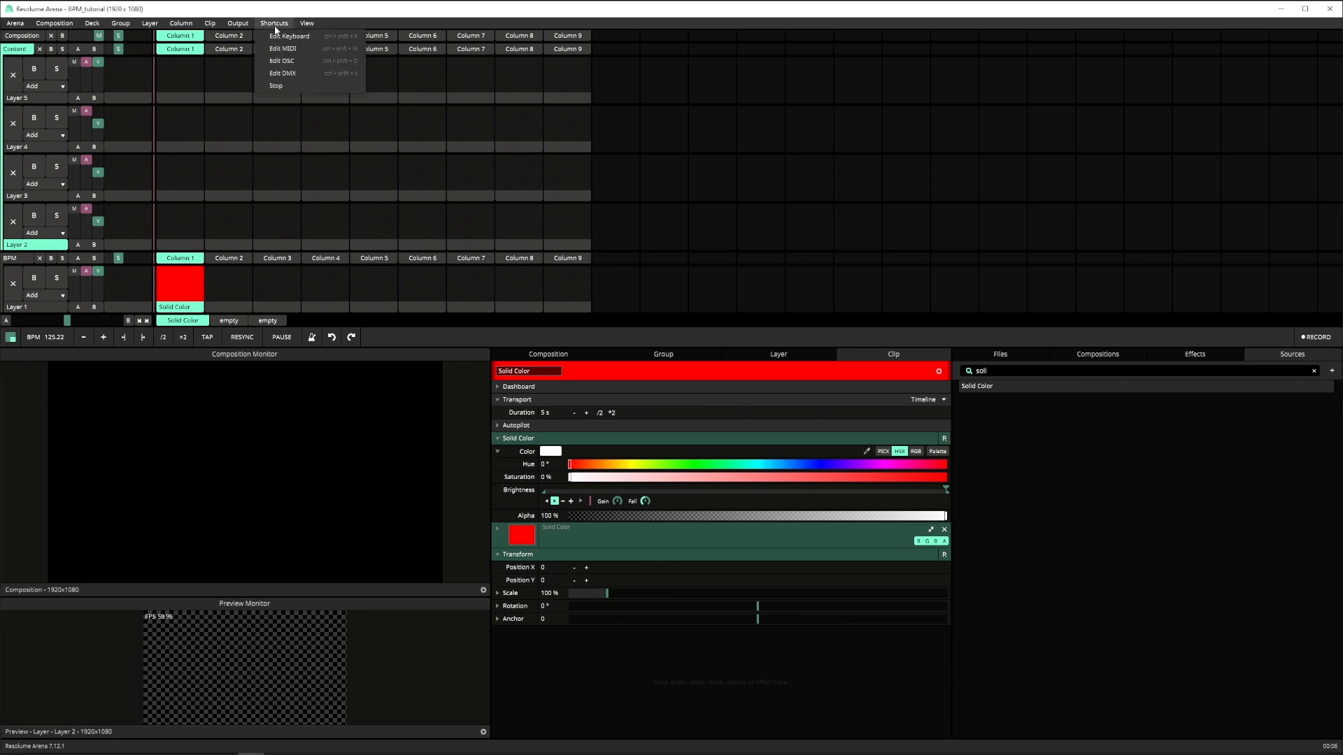
{"action": "left_click", "coordinate": [300, 70]}
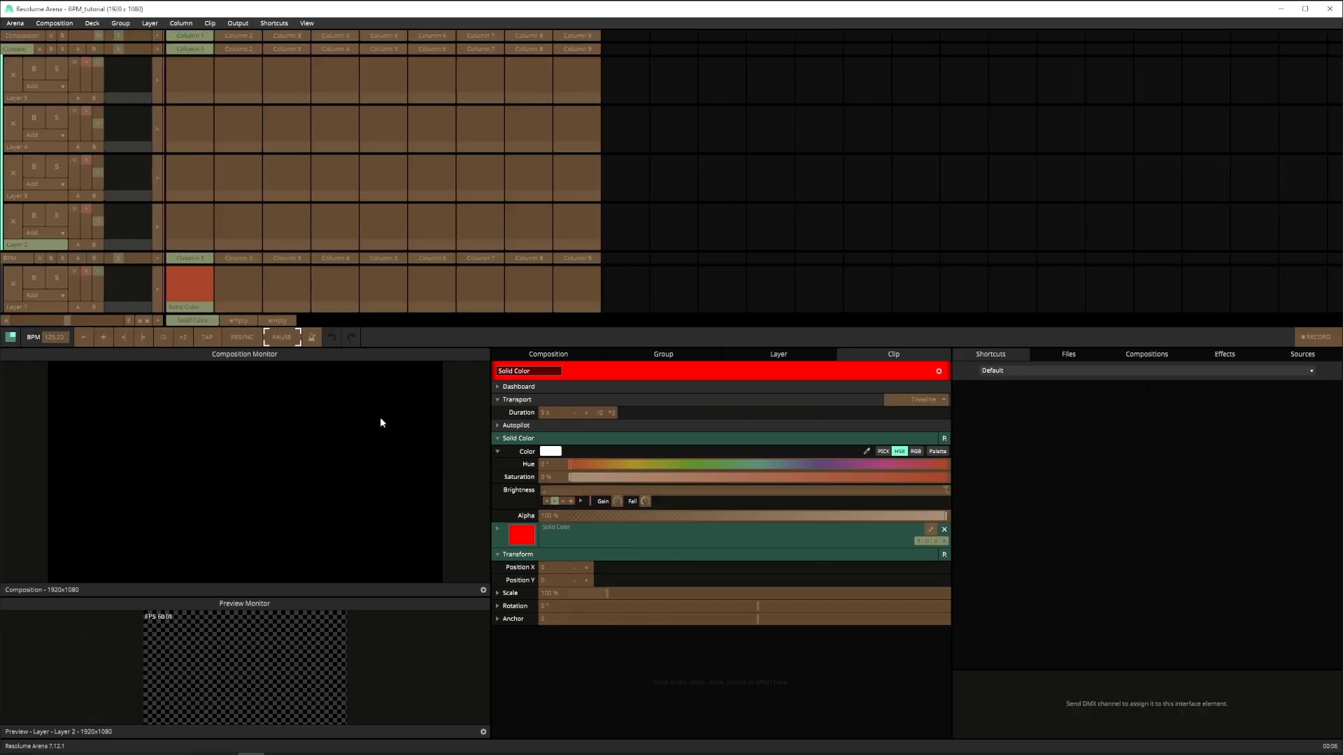
{"action": "right_click", "coordinate": [216, 341]}
{"action": "left_click", "coordinate": [245, 348]}
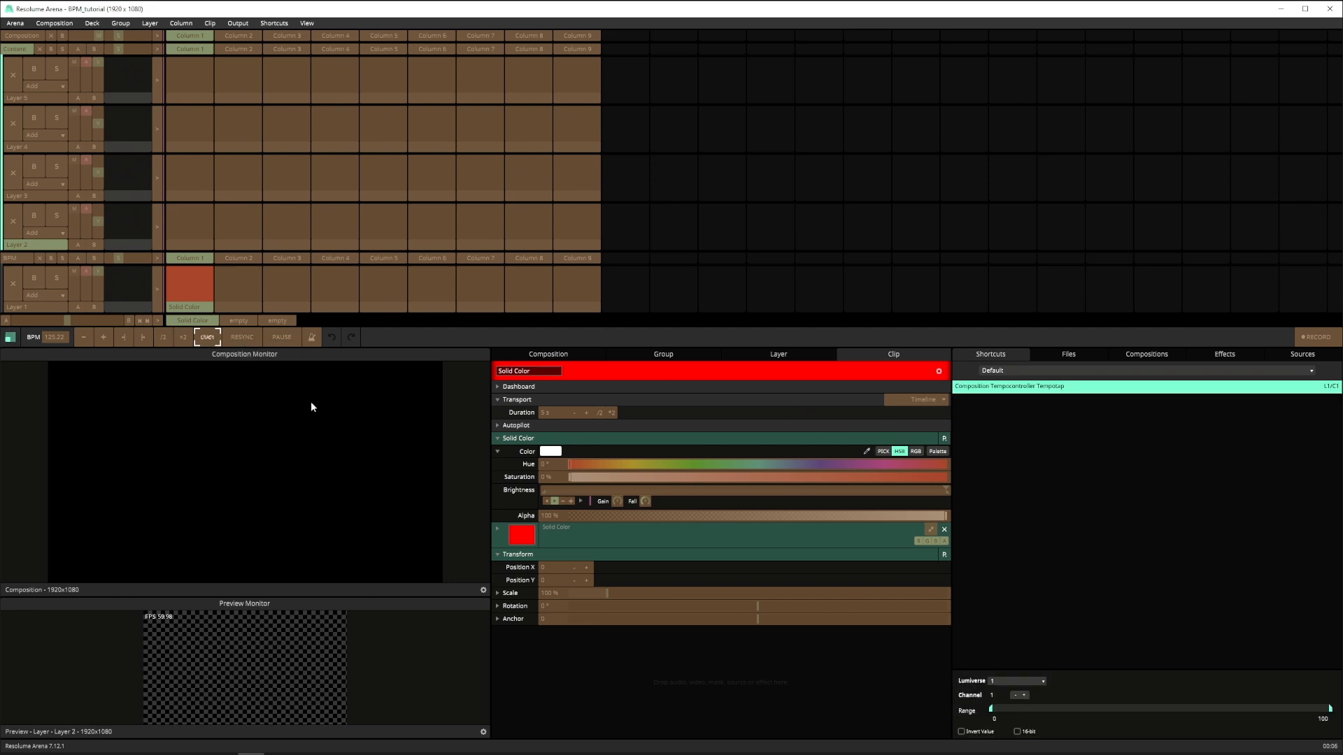
{"action": "left_click", "coordinate": [270, 26]}
{"action": "left_click", "coordinate": [288, 86]}
- Add a DMX Lumiverse to the output setup in Advanced Output
{"action": "left_click", "coordinate": [248, 22]}
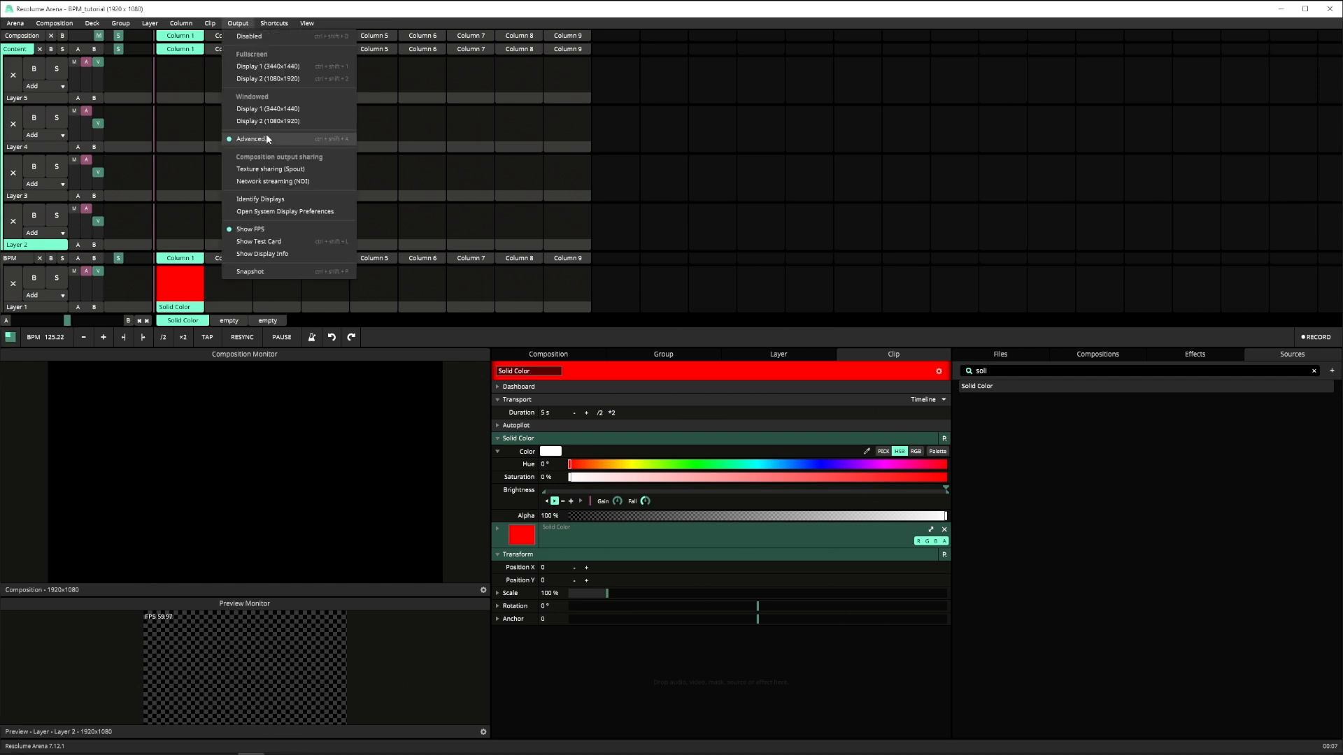
{"action": "left_click", "coordinate": [267, 137]}
{"action": "left_click", "coordinate": [161, 121]}
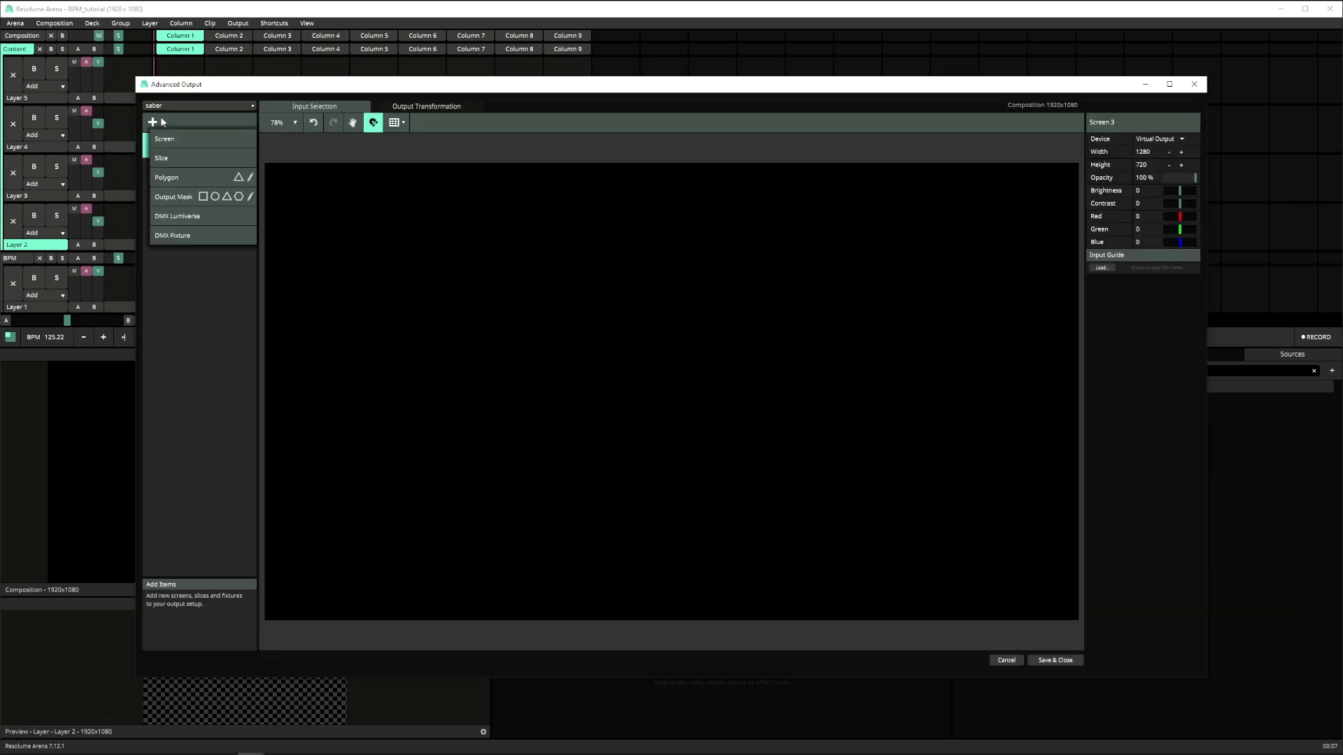
{"action": "left_click", "coordinate": [177, 222]}
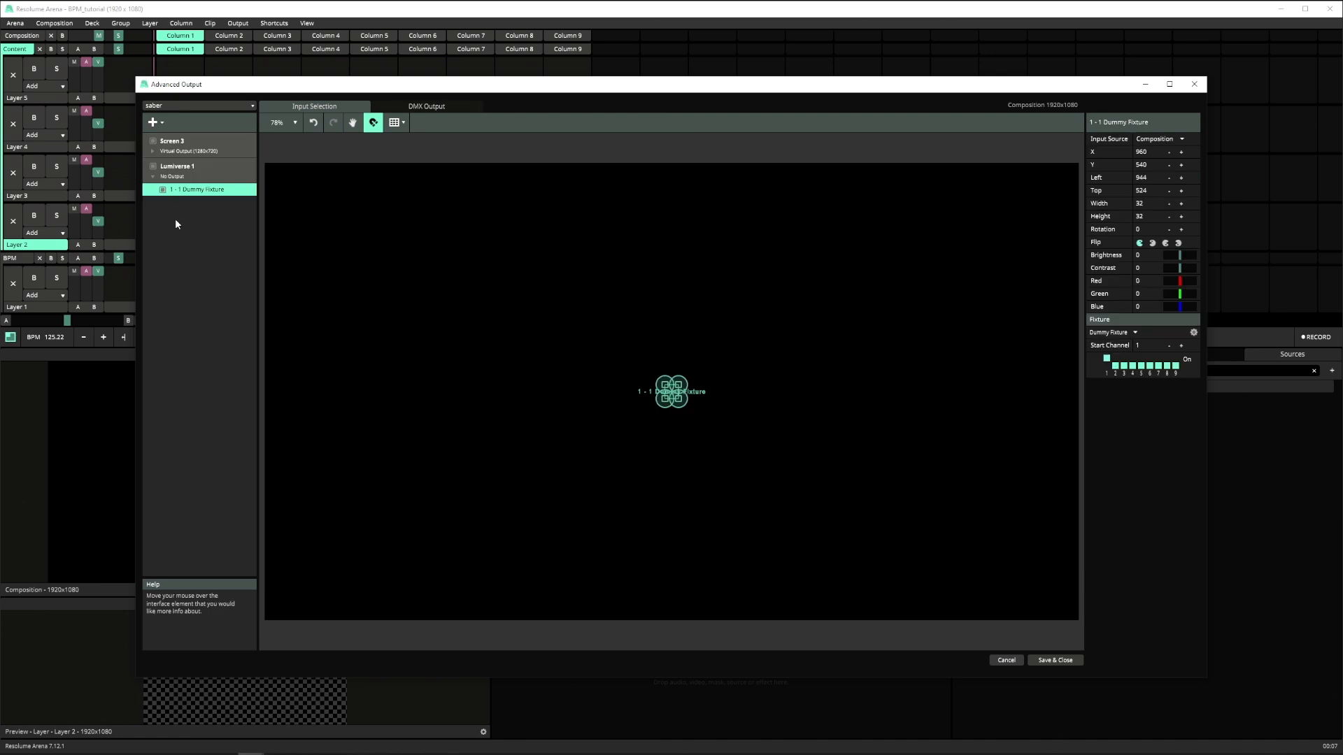
- Set the target IP of Lumiverse 1 to the Arena node at 192.168.2.132
{"action": "left_click", "coordinate": [242, 175]}
{"action": "left_click", "coordinate": [1173, 166]}
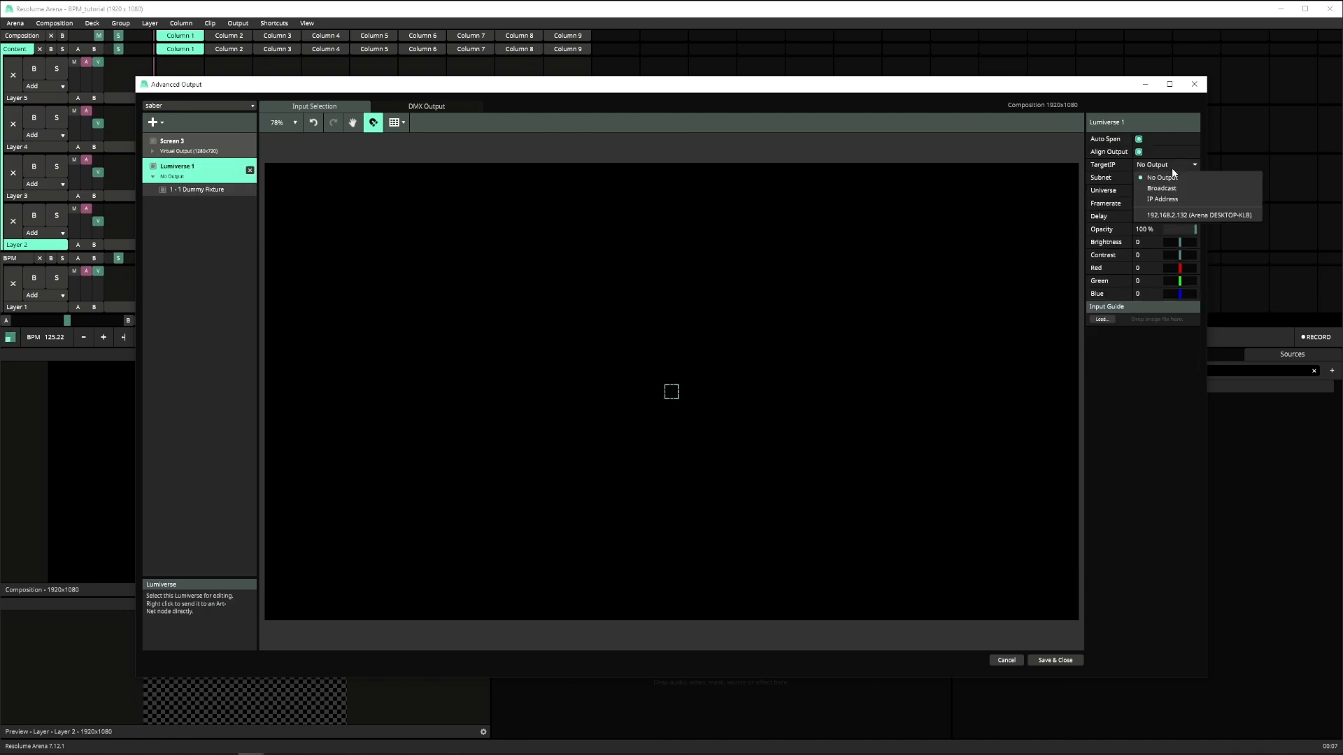
{"action": "left_click", "coordinate": [1181, 216]}
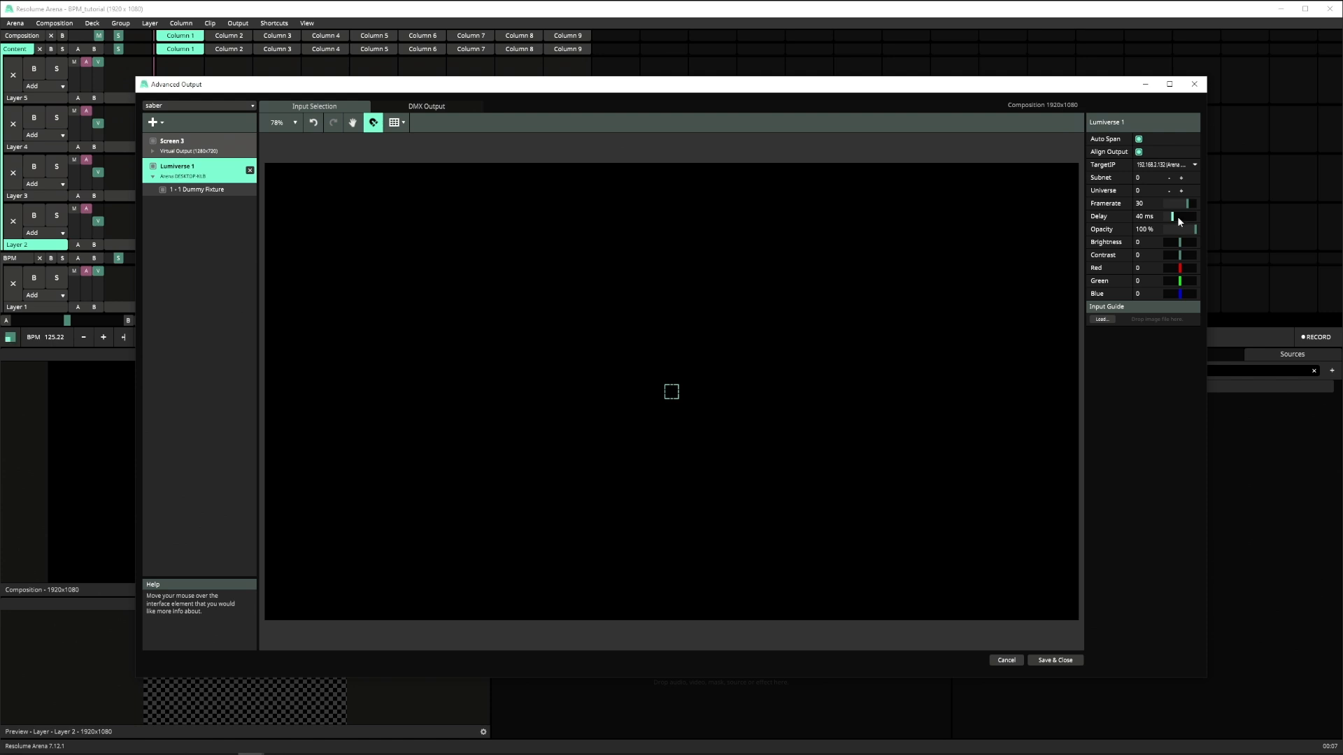
- Create a fixture named bpm in the Fixture Editor and set its color format to L
{"action": "left_click", "coordinate": [223, 193]}
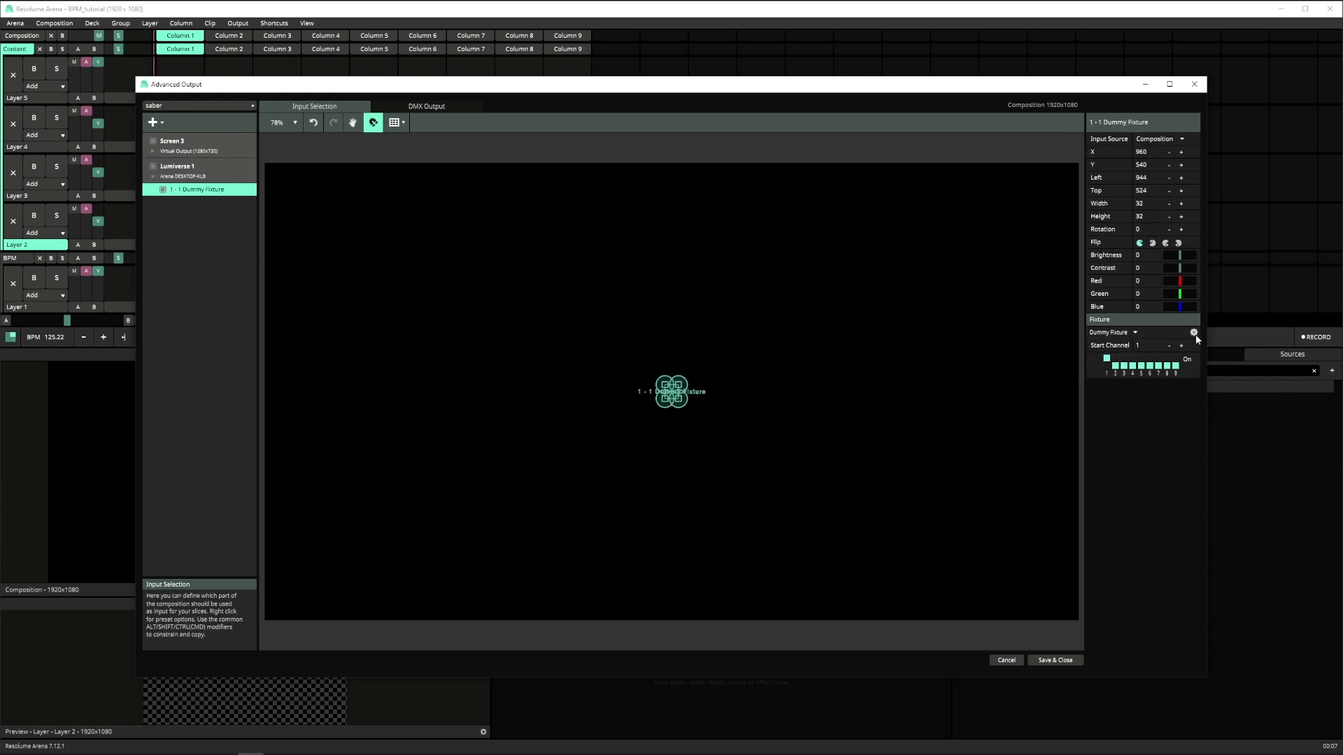
{"action": "left_click", "coordinate": [1195, 333]}
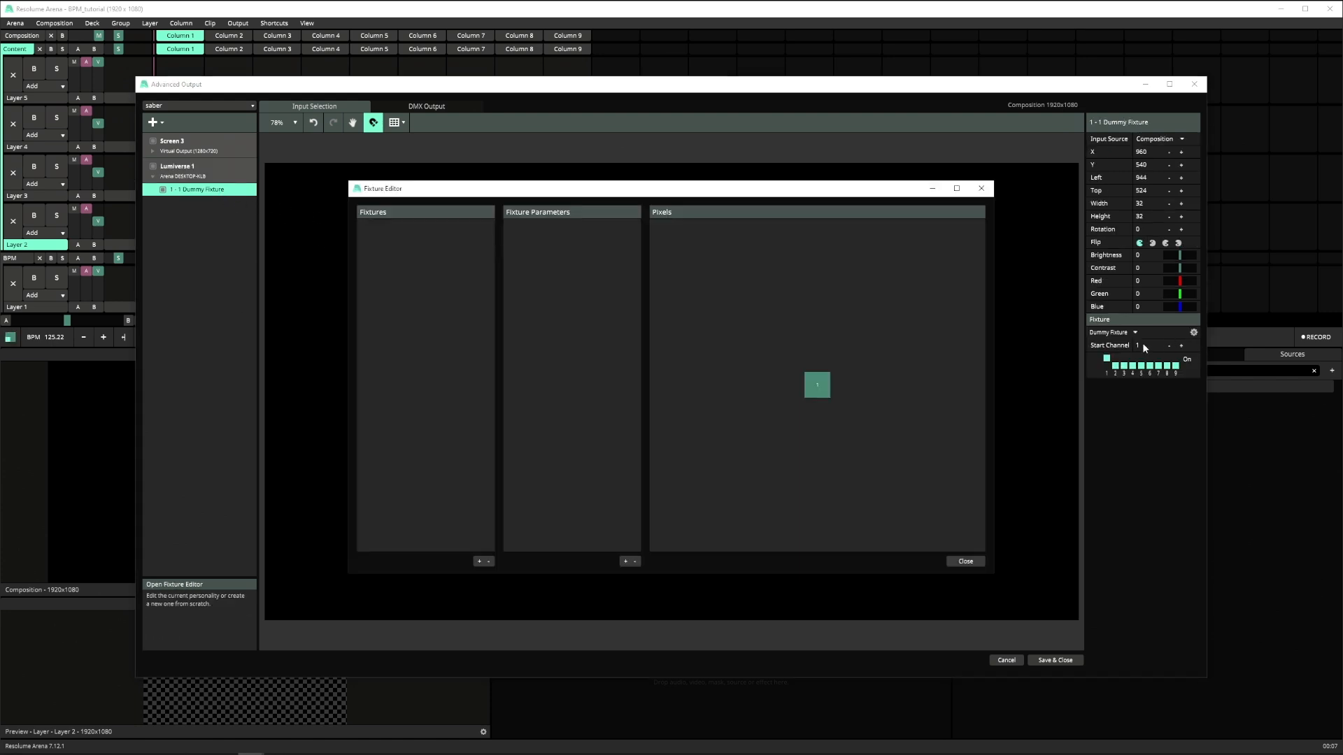
{"action": "left_click", "coordinate": [479, 561]}
{"action": "key", "text": "BackSpace"}
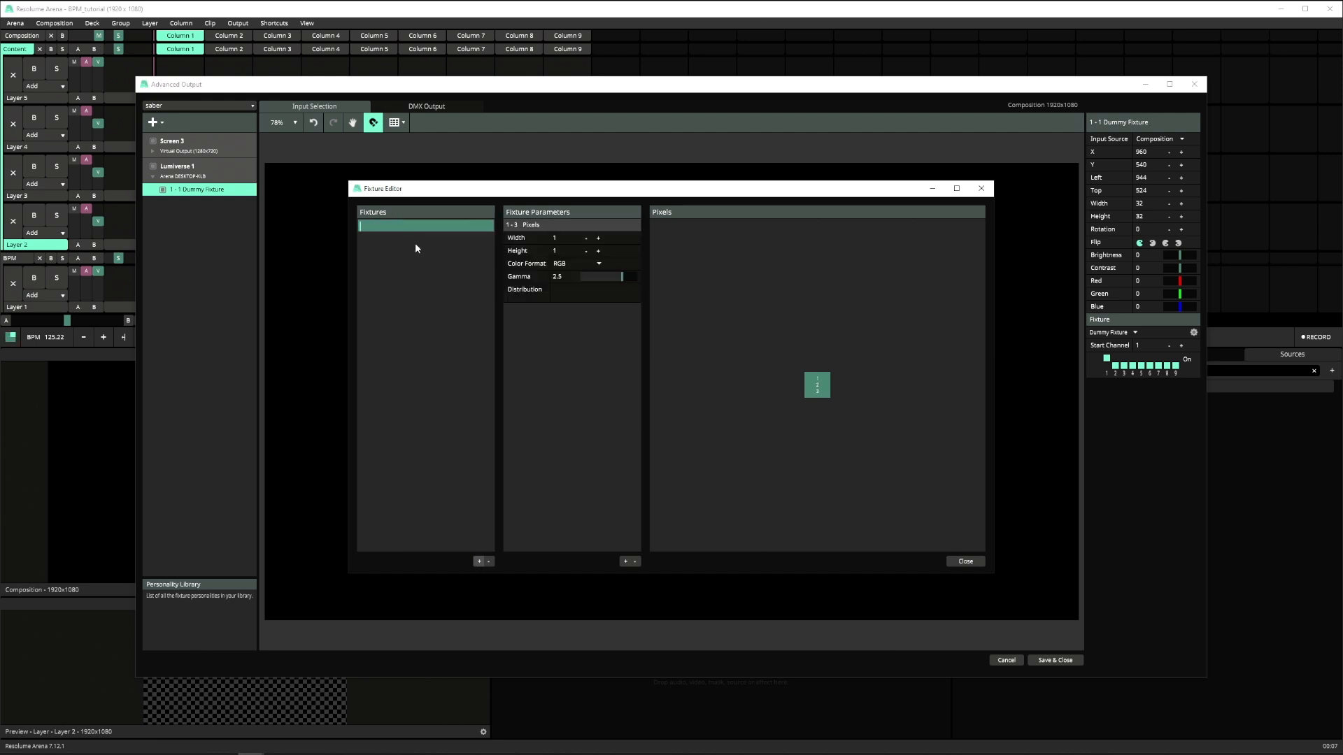
{"action": "type", "text": "bpm"}
{"action": "key", "text": "Return"}
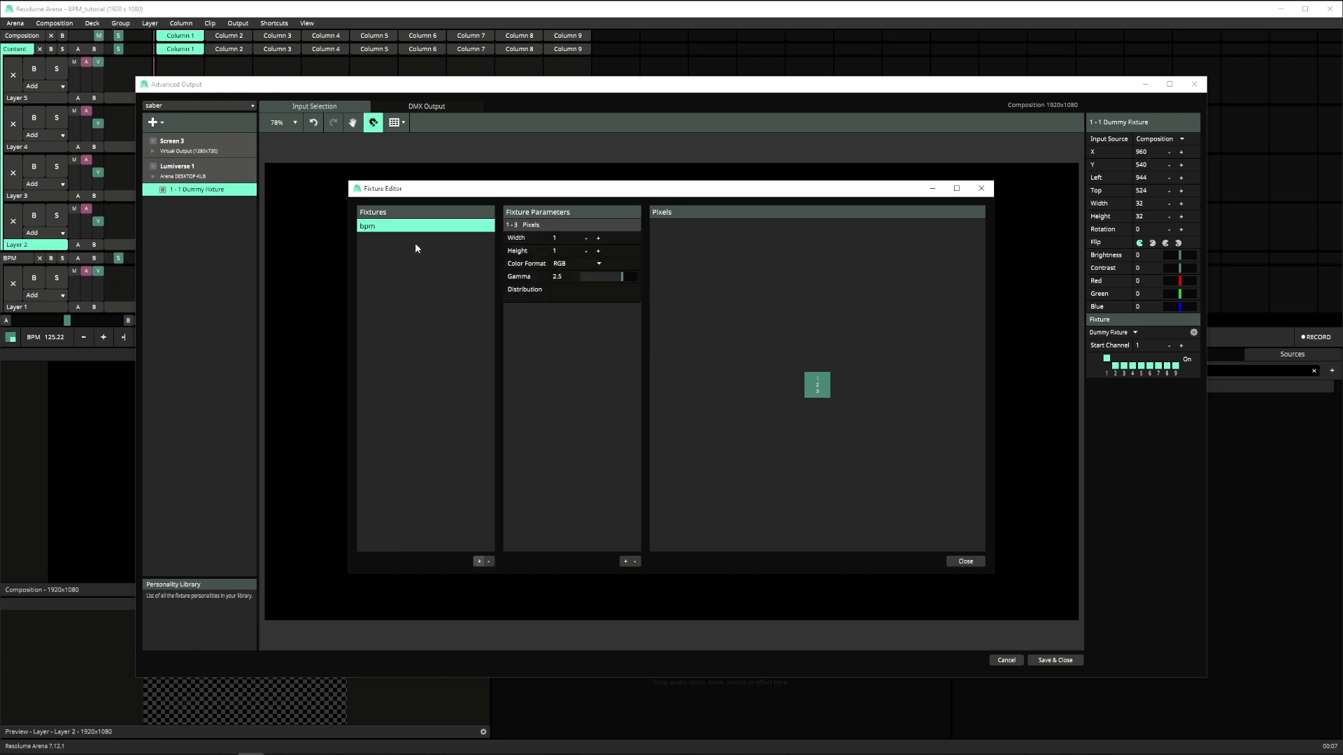
{"action": "left_click", "coordinate": [591, 266]}
{"action": "left_click", "coordinate": [577, 341]}
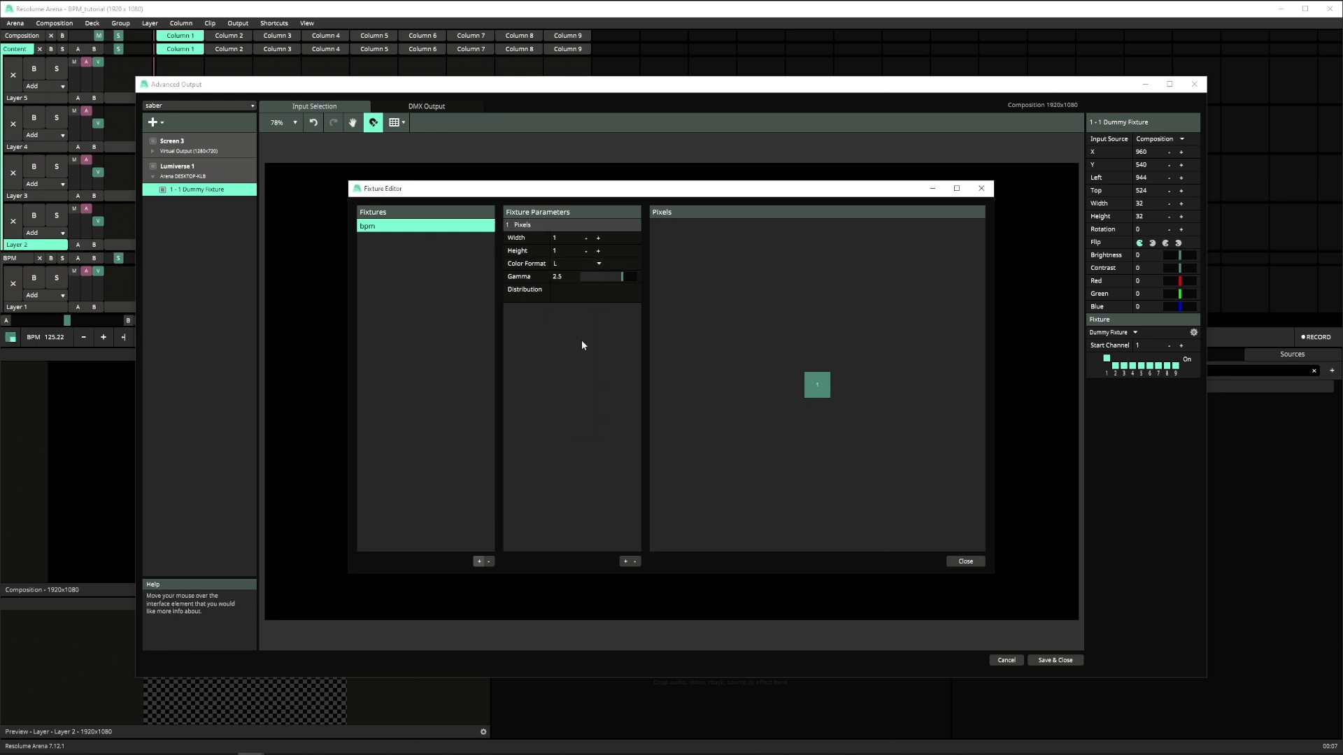
- Assign the bpm fixture to the Lumiverse 1 slice, set its input source to the BPM group, and save the output setup
{"action": "left_click", "coordinate": [965, 562]}
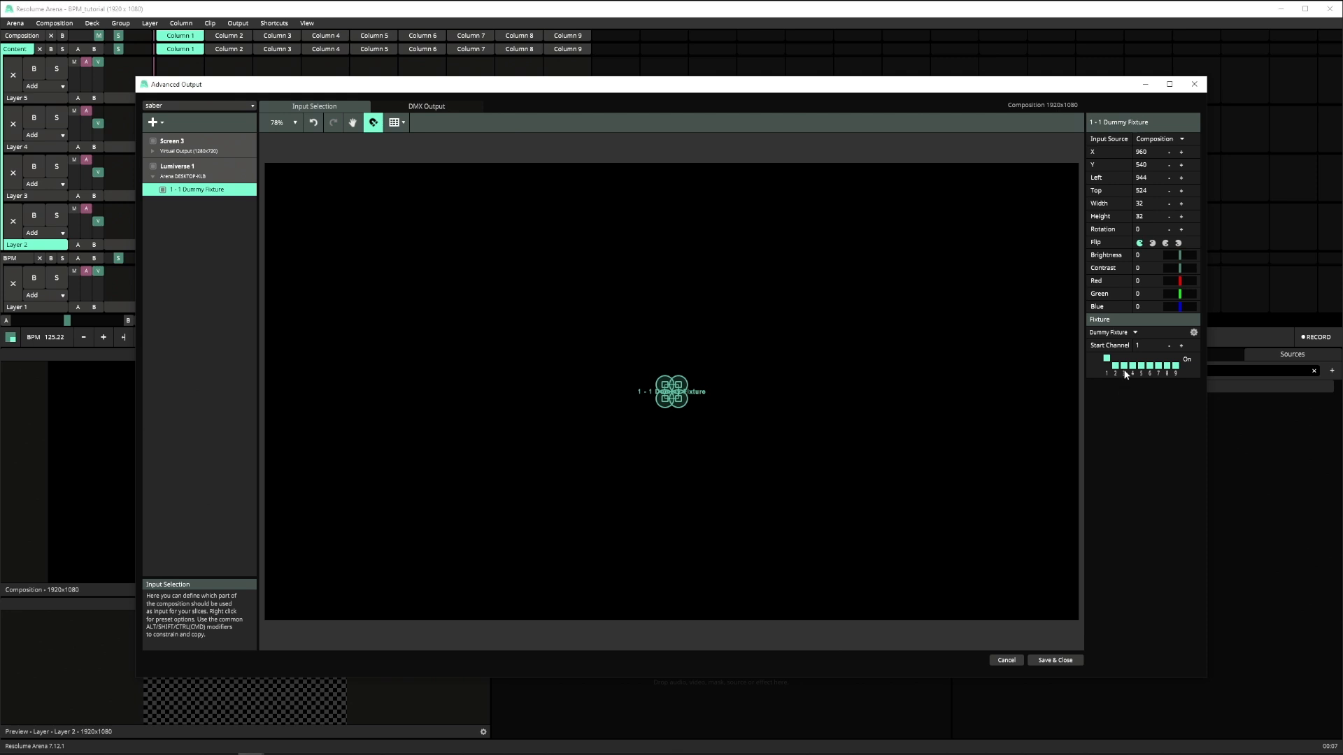
{"action": "left_click", "coordinate": [1135, 332]}
{"action": "left_click", "coordinate": [1109, 350]}
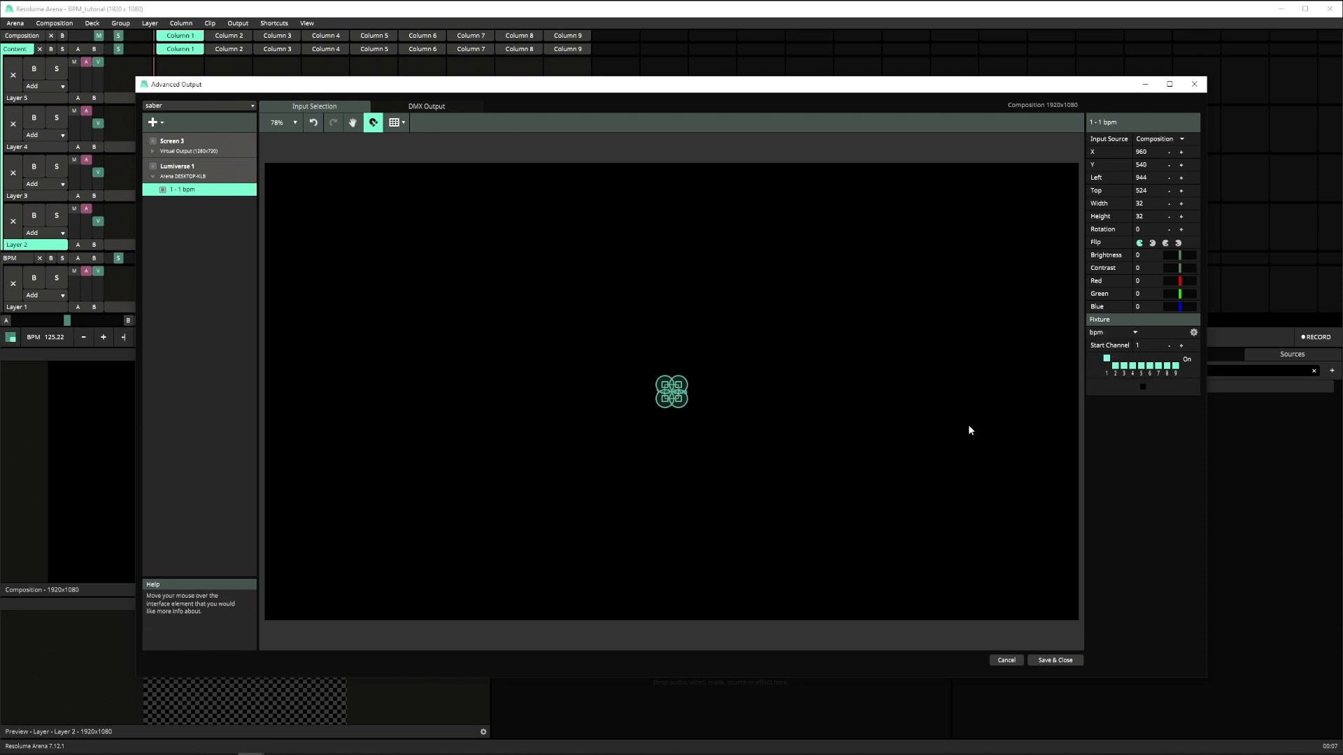
{"action": "left_click", "coordinate": [1163, 139]}
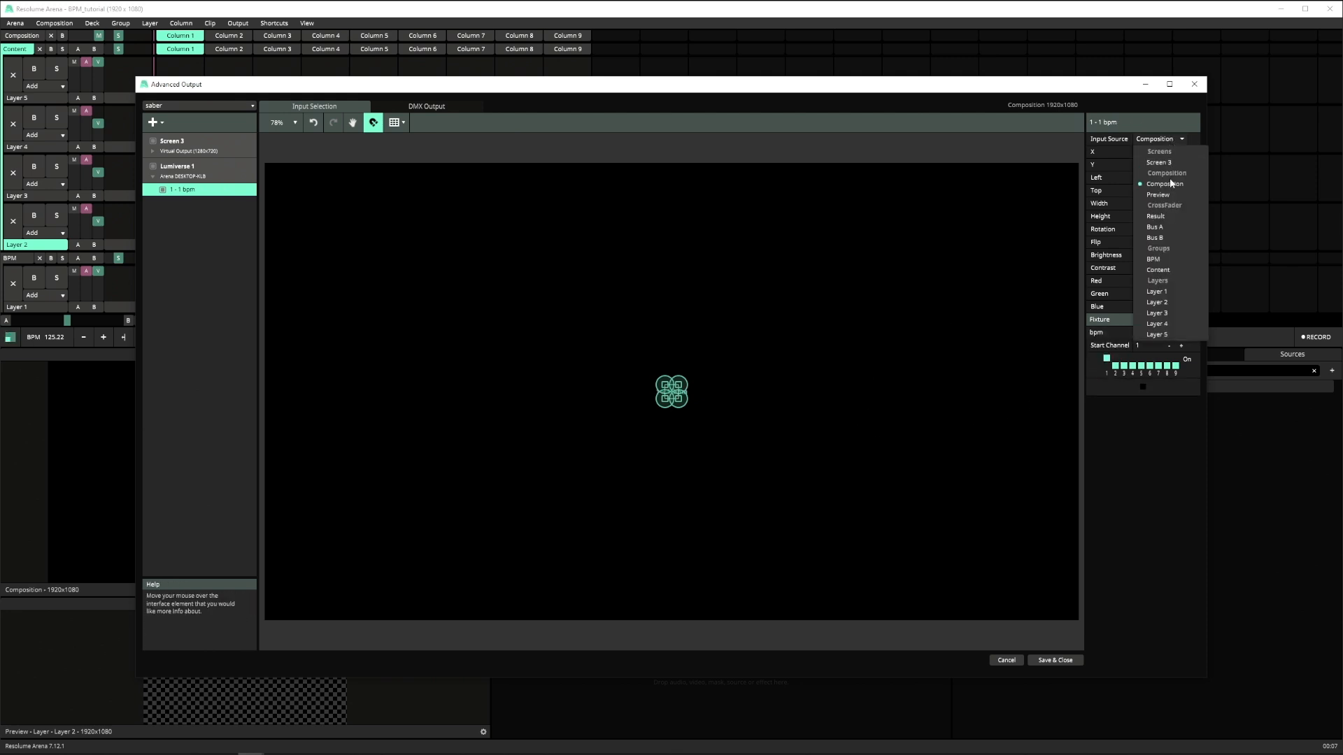
{"action": "left_click", "coordinate": [1164, 259]}
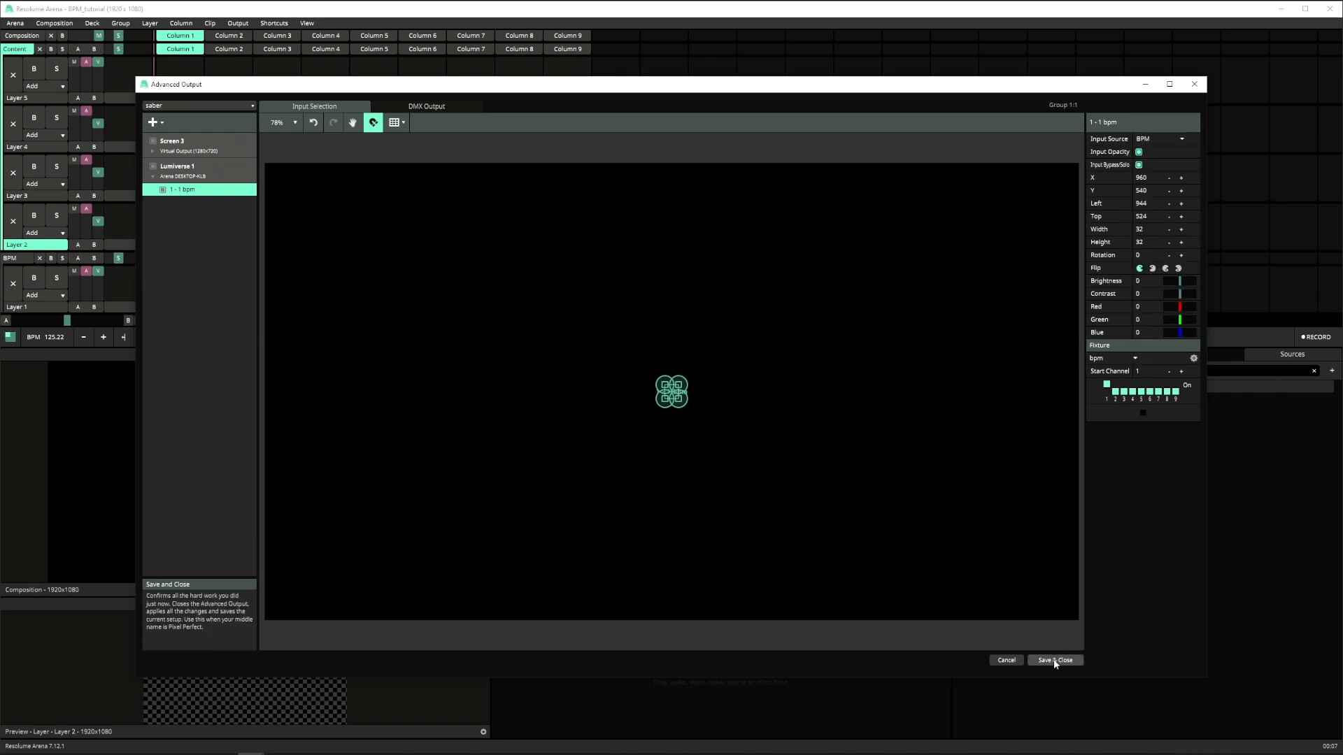
{"action": "left_click", "coordinate": [1056, 661]}
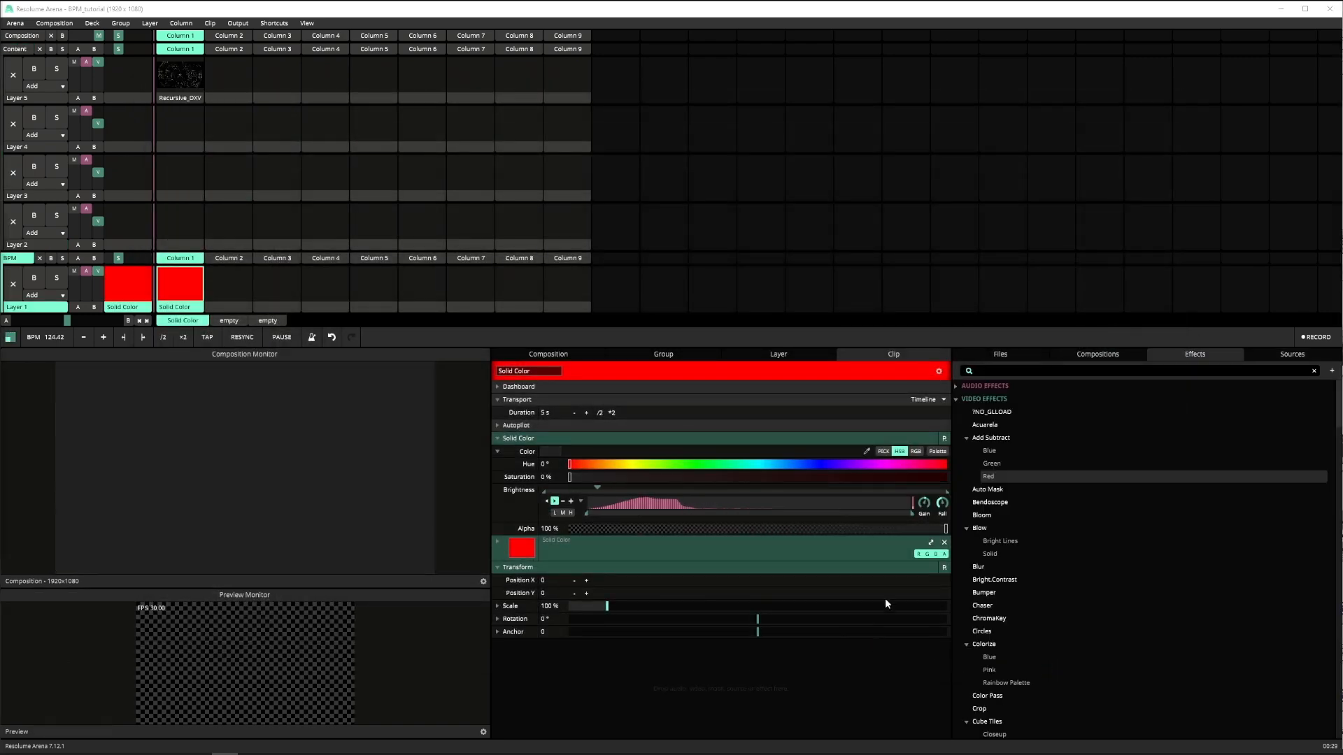
- Limit the audio analysis driving the solid color's brightness to the low band and narrow it to a small frequency range
{"action": "left_click", "coordinate": [555, 513]}
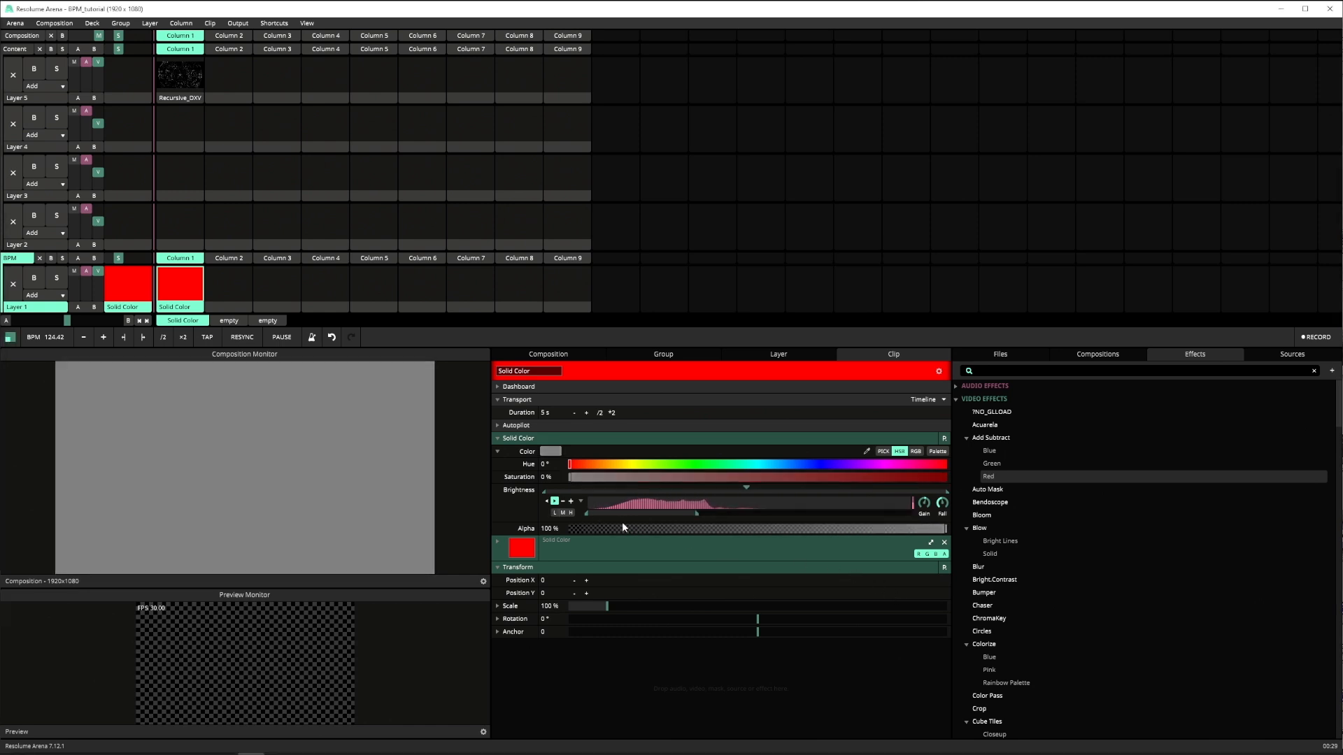
{"action": "left_click_drag", "start_coordinate": [588, 514], "coordinate": [666, 511]}
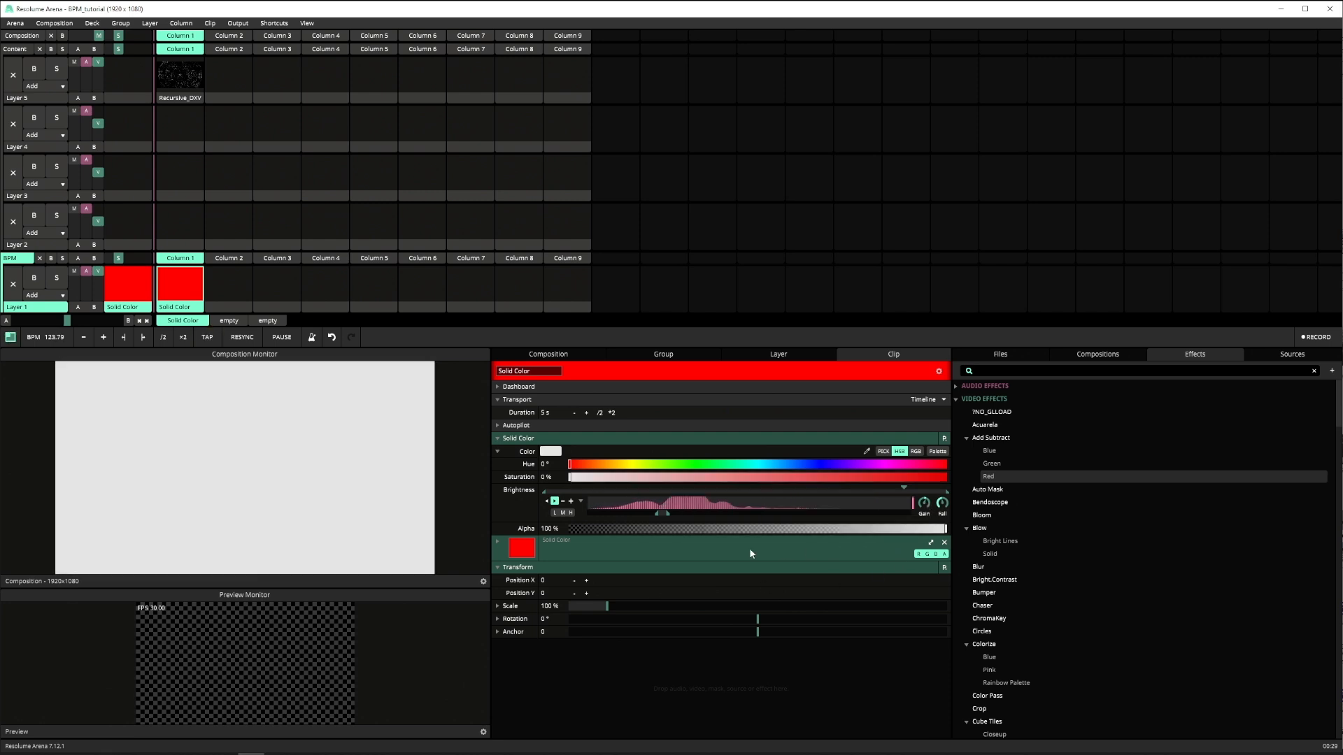
{"action": "left_click_drag", "start_coordinate": [662, 509], "coordinate": [665, 511]}
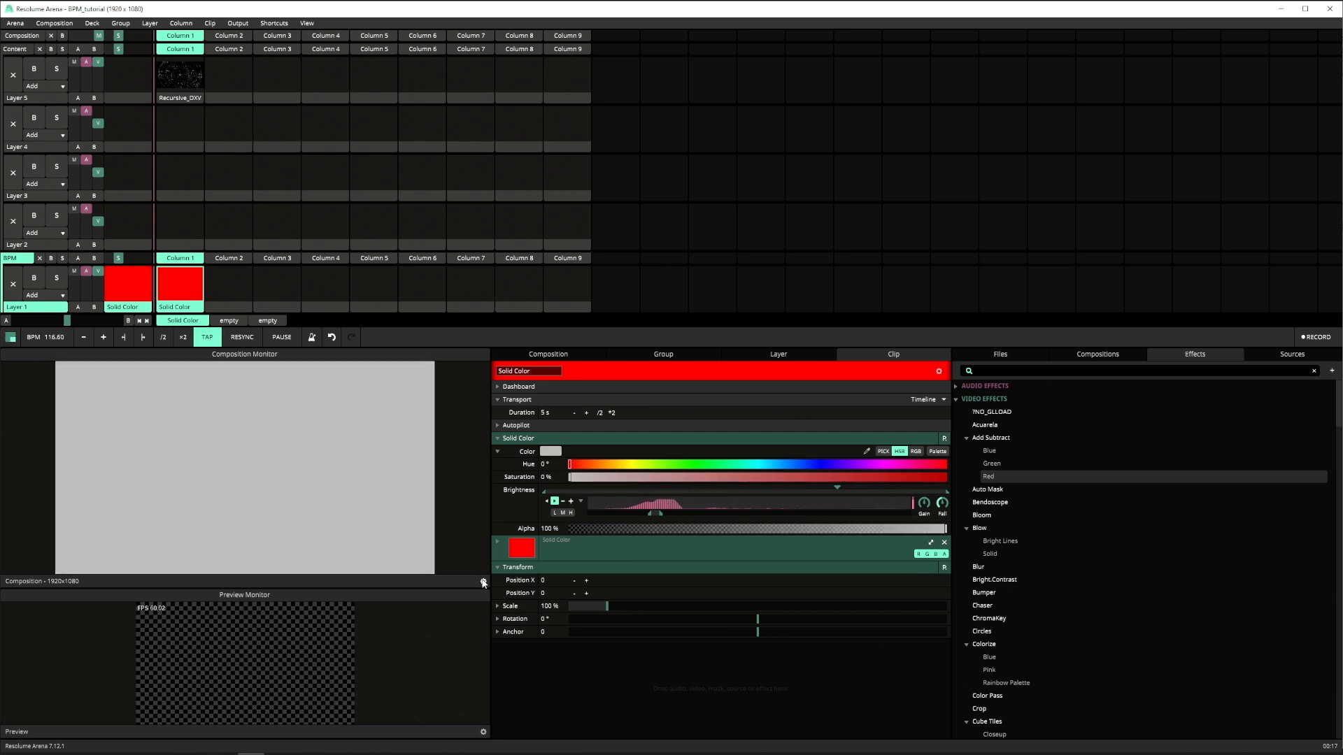
{"action": "left_click", "coordinate": [482, 581]}
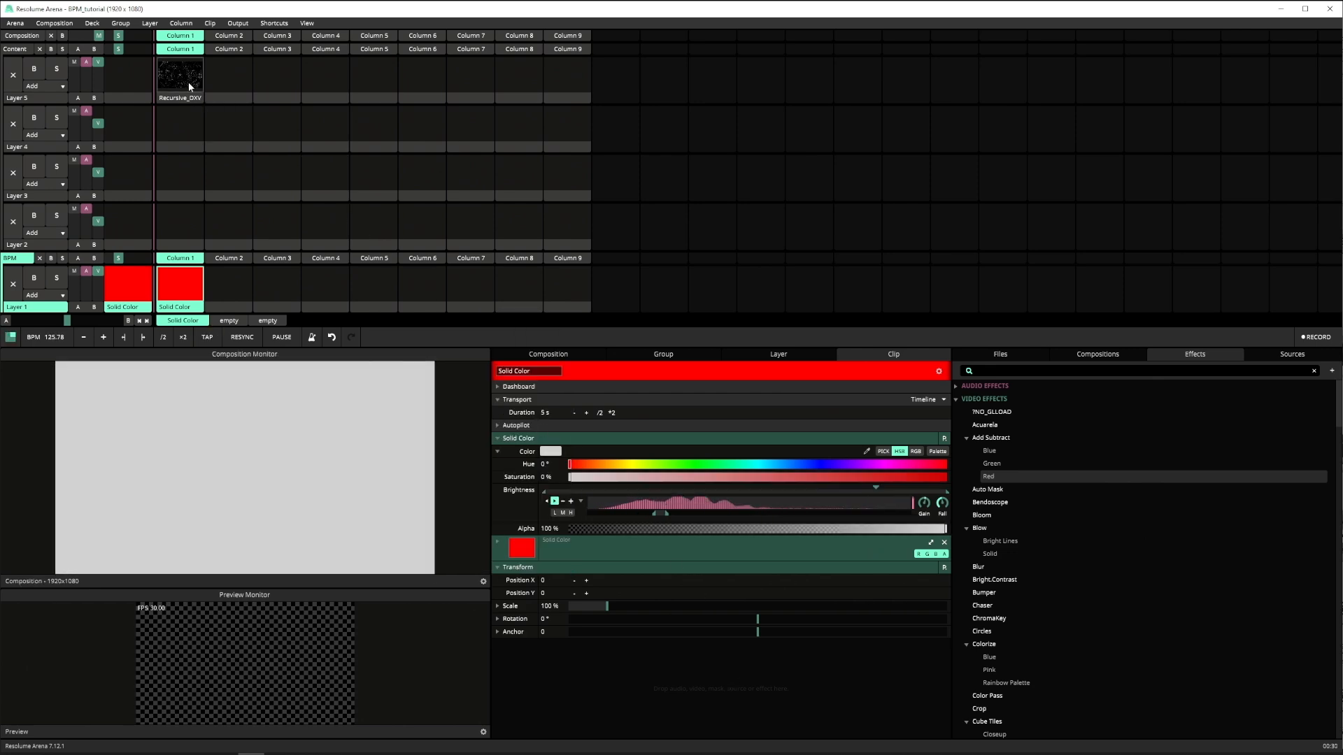
- Trigger the Recursive_DXV clip on Layer 5 and set its transport to BPM Sync
{"action": "left_click", "coordinate": [186, 78]}
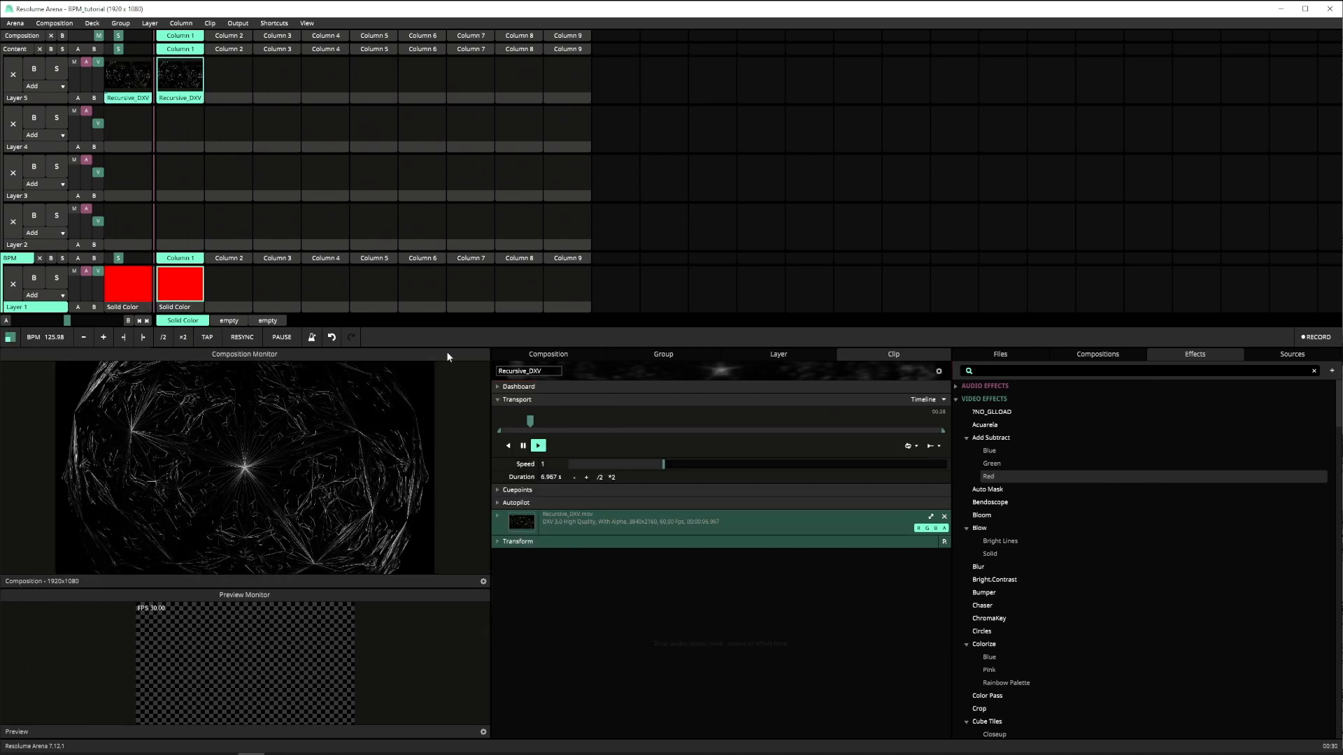
{"action": "left_click", "coordinate": [942, 400]}
{"action": "left_click", "coordinate": [912, 423]}
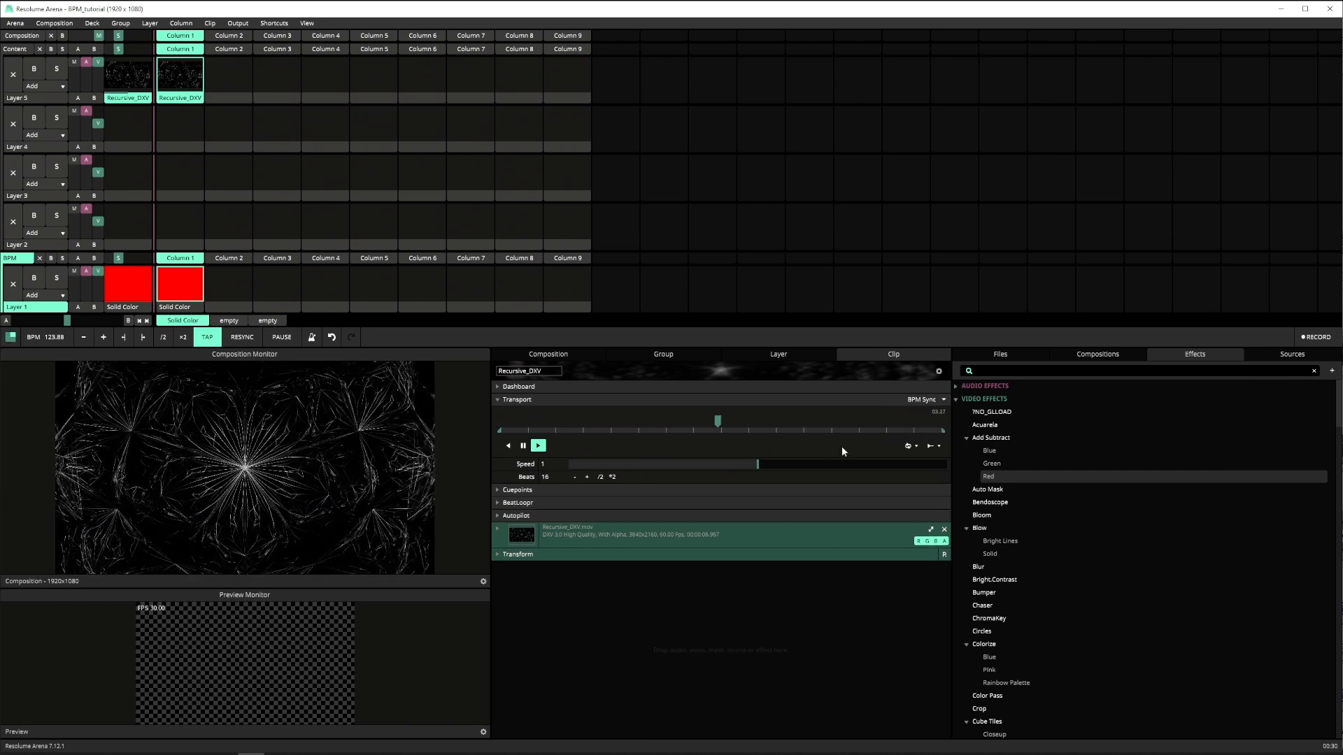
- Apply the Red preset of the Add Subtract effect to the Recursive_DXV clip and animate its opacity with BPM Sync
{"action": "left_click_drag", "start_coordinate": [1011, 475], "coordinate": [766, 482]}
{"action": "left_click", "coordinate": [498, 592]}
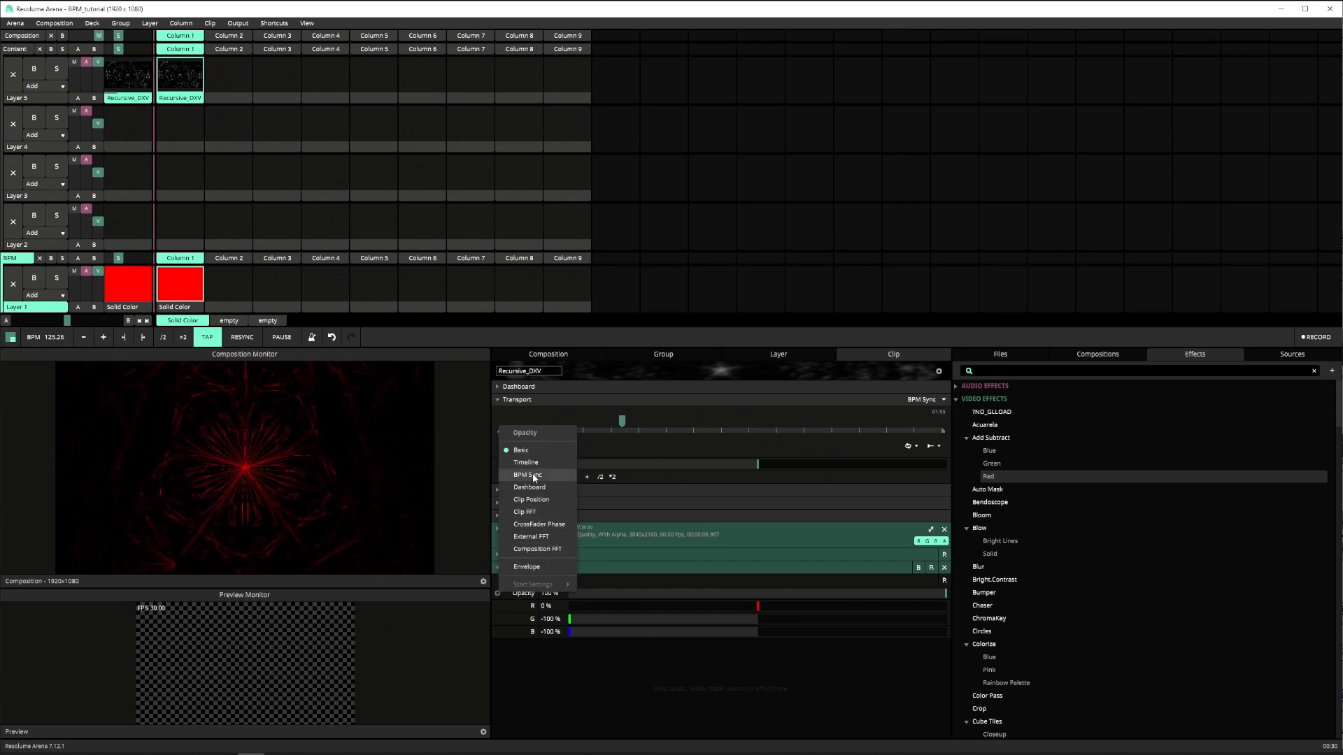
{"action": "left_click", "coordinate": [527, 475]}
- Add an envelope with the Saw preset to the effect's opacity and run the animation backwards over 8 beats
{"action": "left_click", "coordinate": [494, 587]}
{"action": "left_click", "coordinate": [526, 563]}
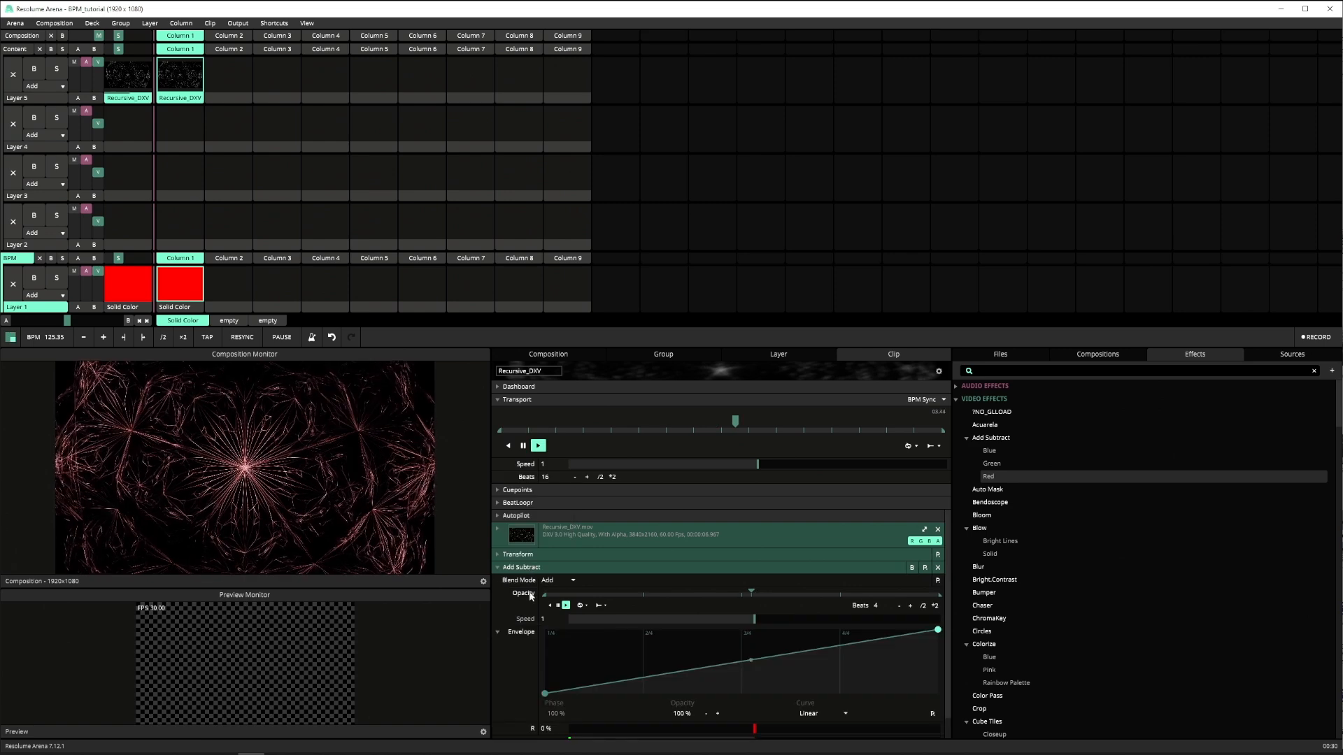
{"action": "left_click", "coordinate": [935, 714]}
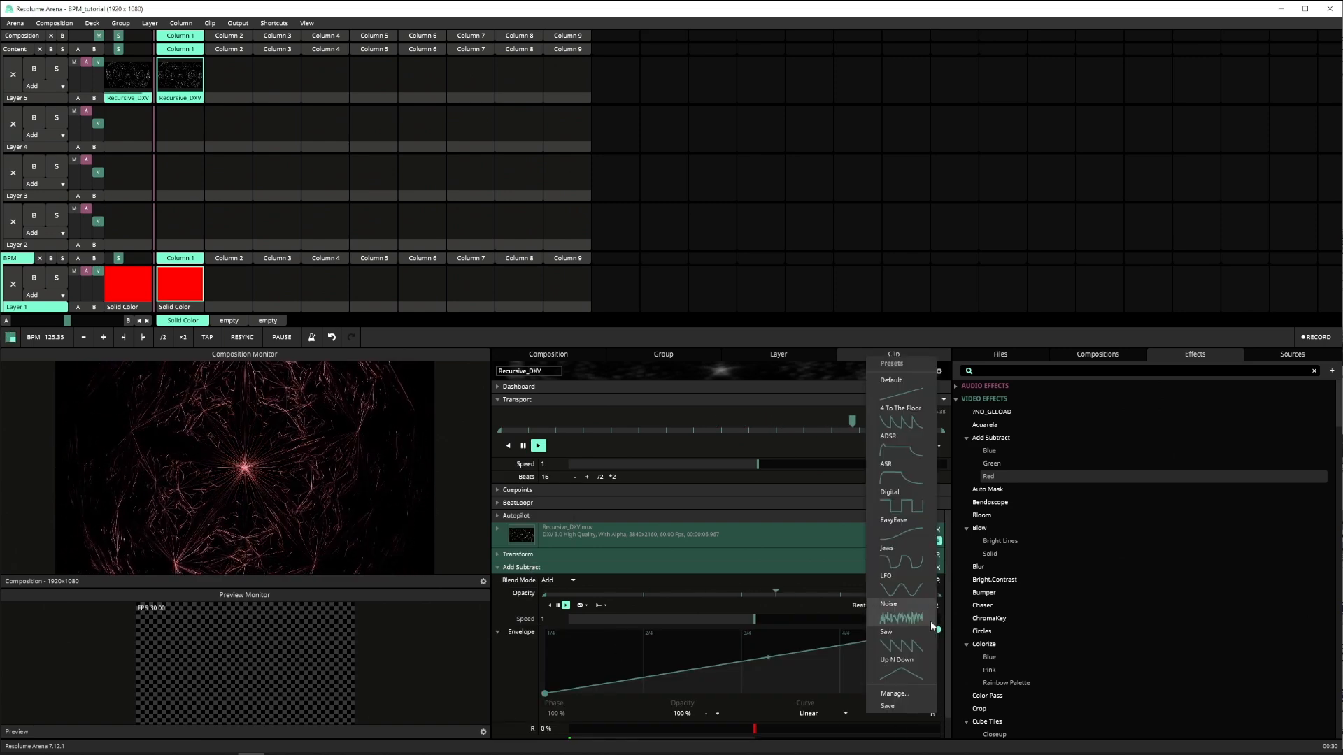
{"action": "left_click", "coordinate": [886, 643]}
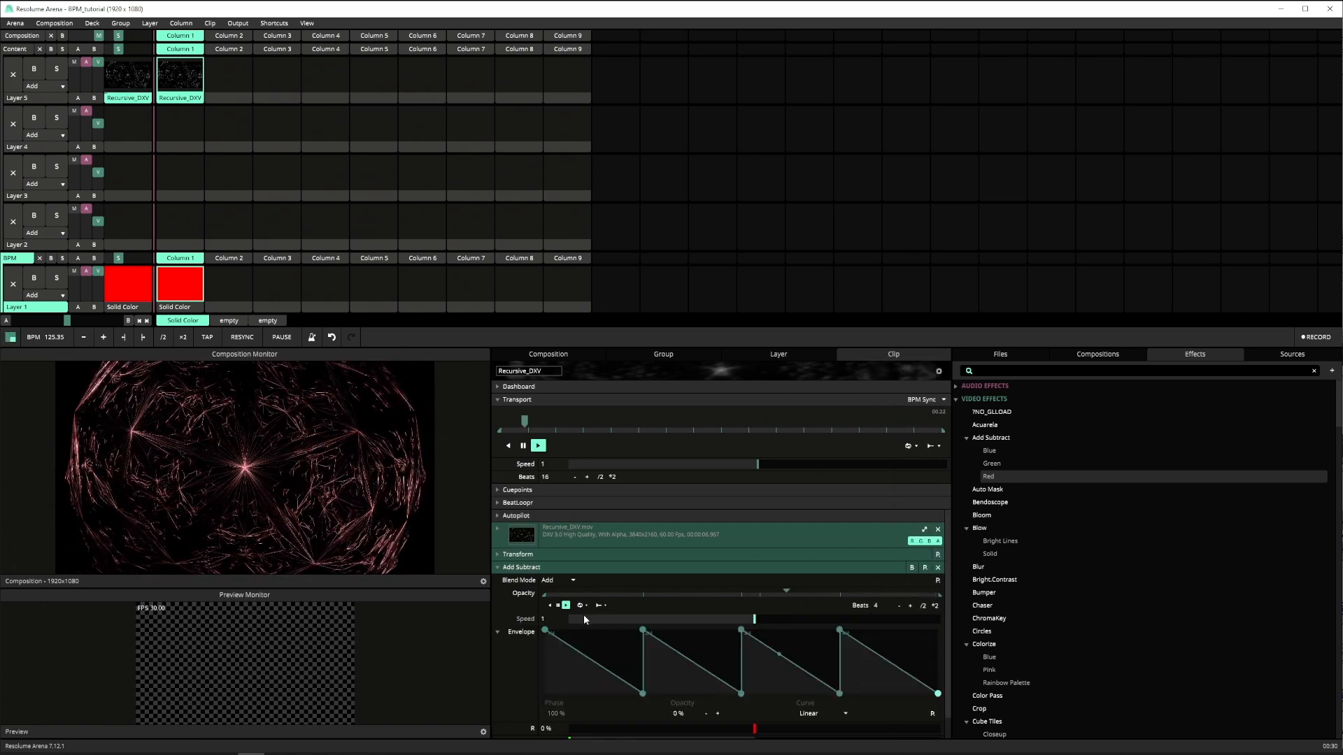
{"action": "left_click", "coordinate": [549, 606]}
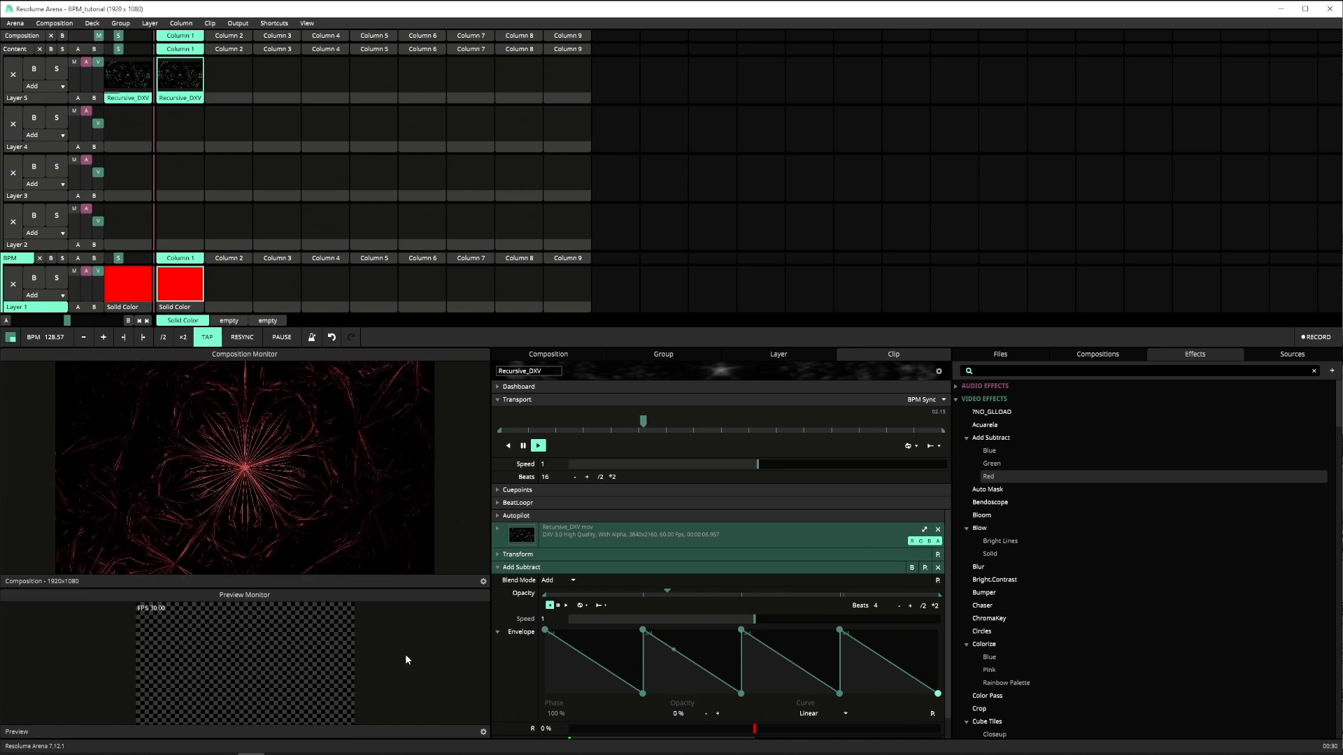
{"action": "left_click", "coordinate": [934, 605]}
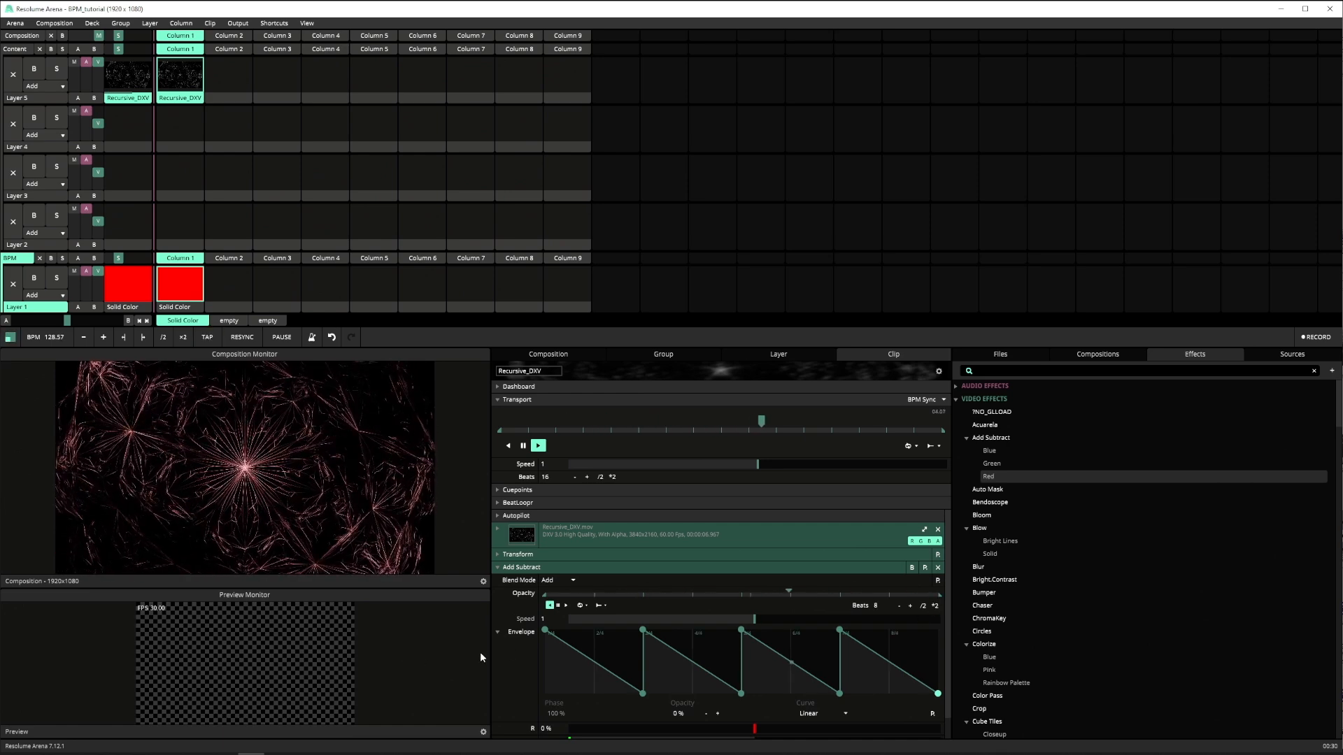